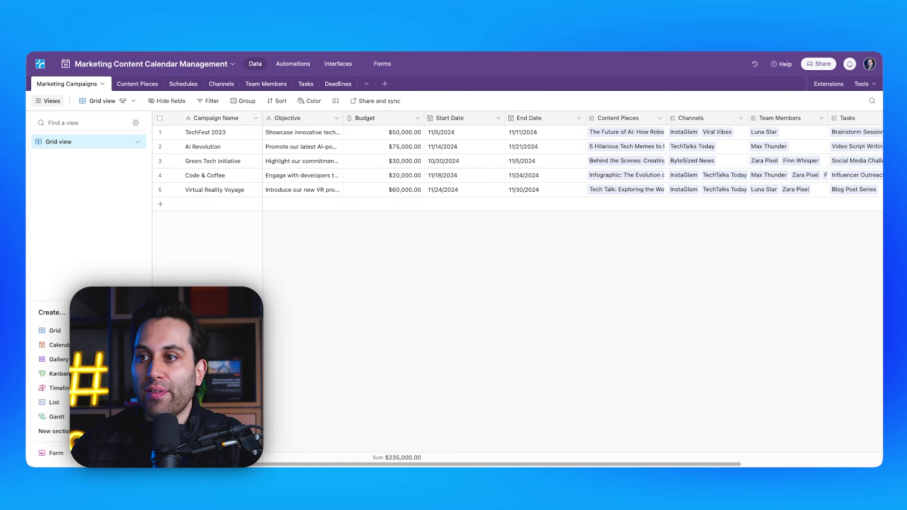
Browse the Content Pieces, Schedules, Channels, Team Members, Tasks and Deadlines tables in turn
click(137, 84)
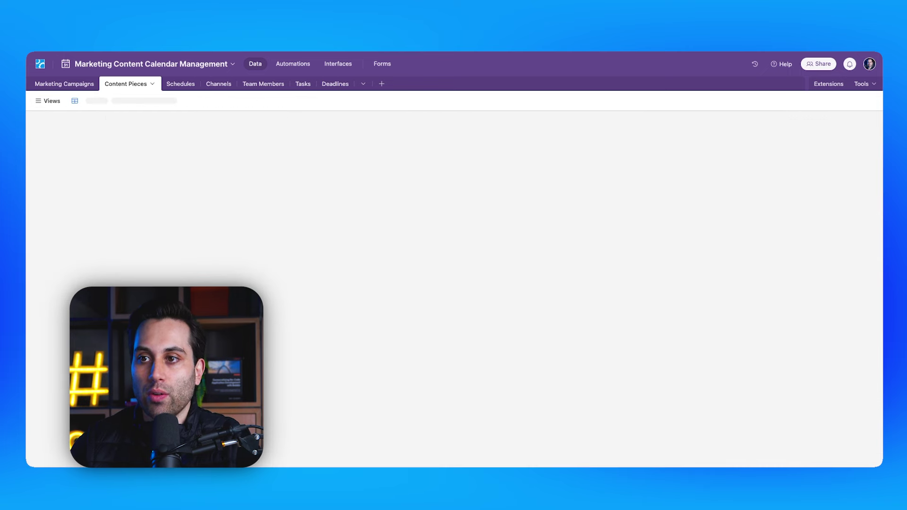
click(180, 84)
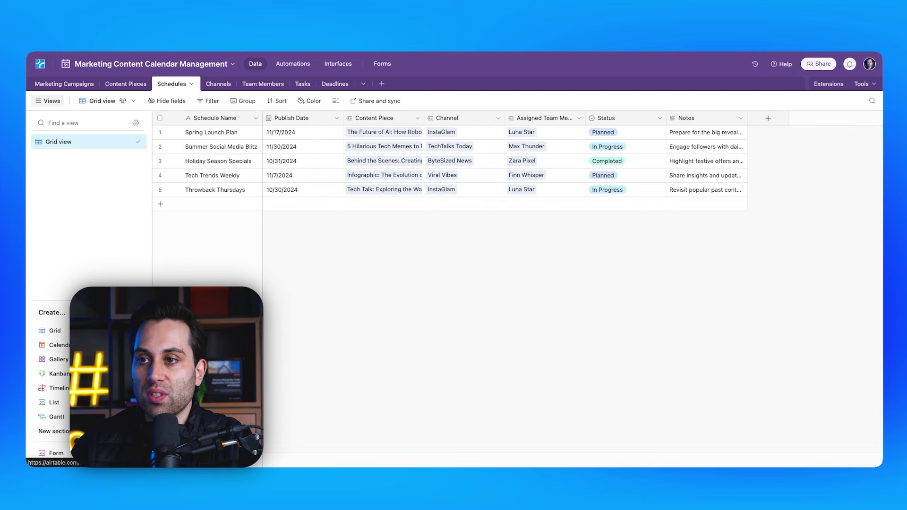
click(217, 84)
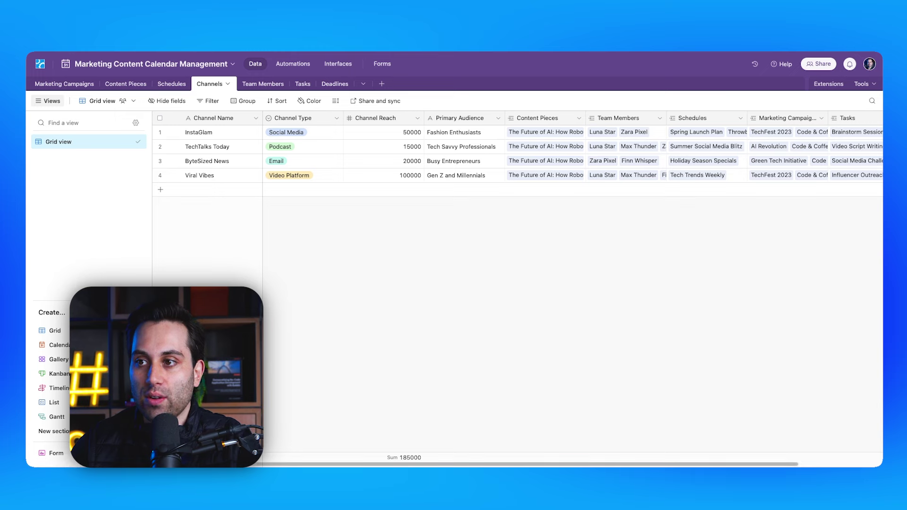
click(263, 83)
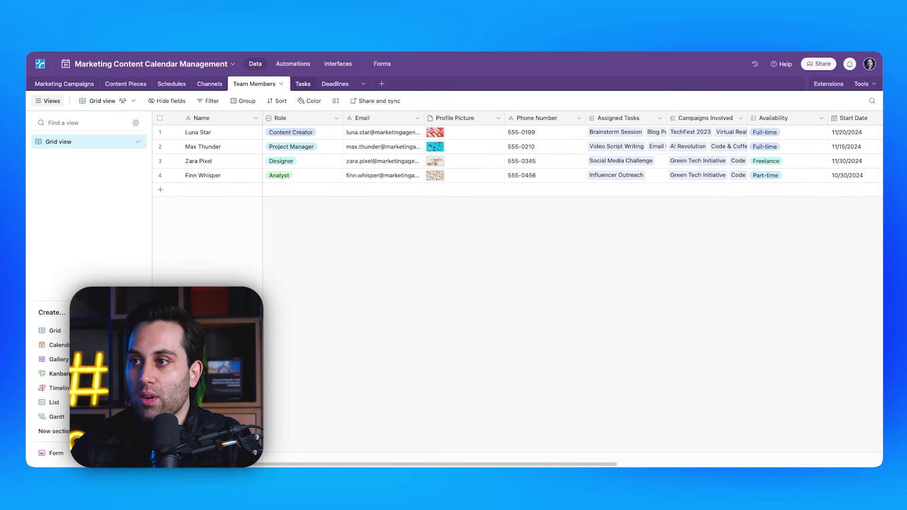
click(303, 83)
click(334, 84)
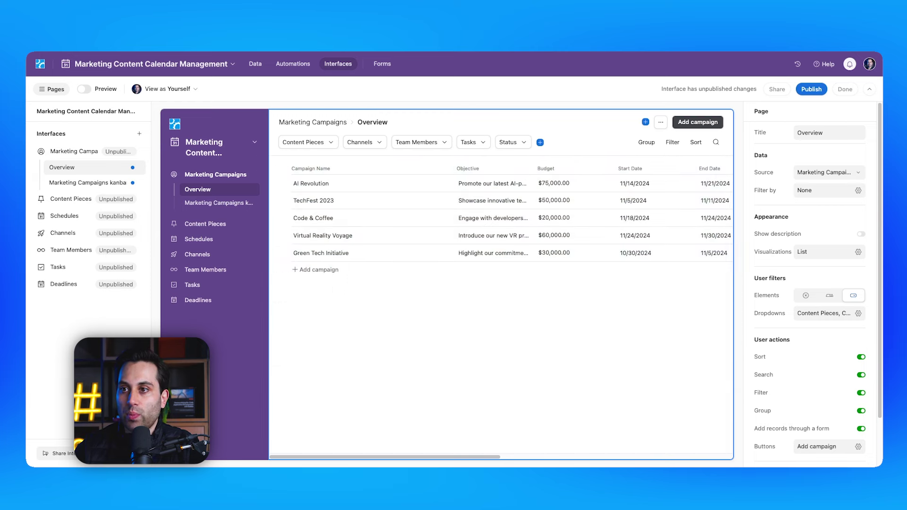
Preview the Marketing Campaigns kanban page, test-drag the TechFest 2023 card, then revisit the Overview list
click(84, 89)
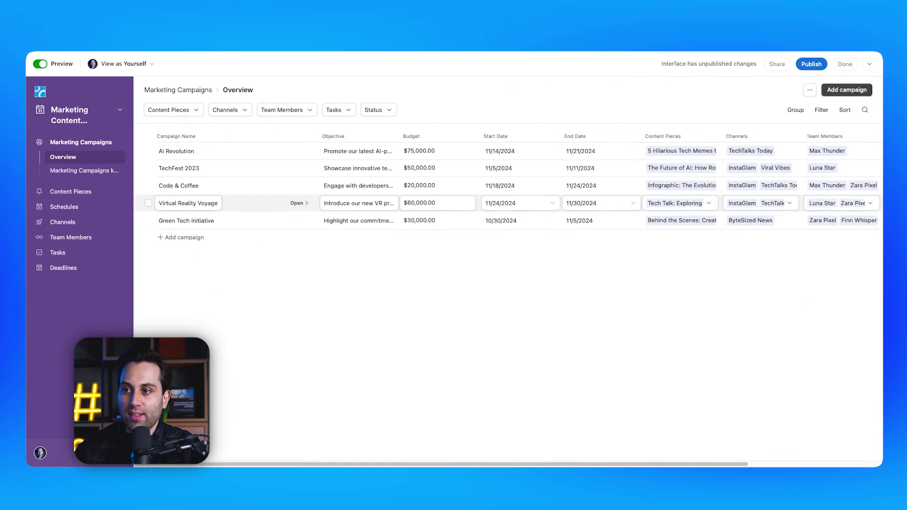
click(80, 170)
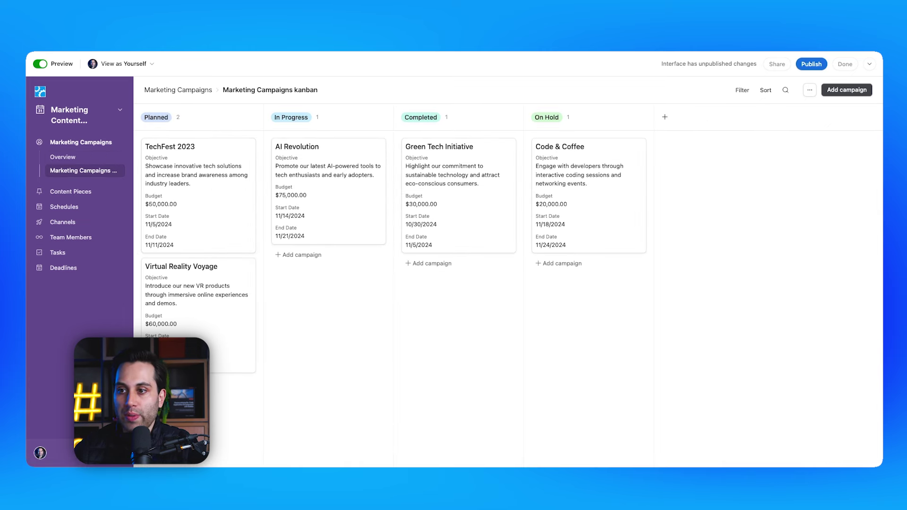
mouse_move(198, 152)
mouse_down()
mouse_move(299, 141)
mouse_move(199, 151)
mouse_up()
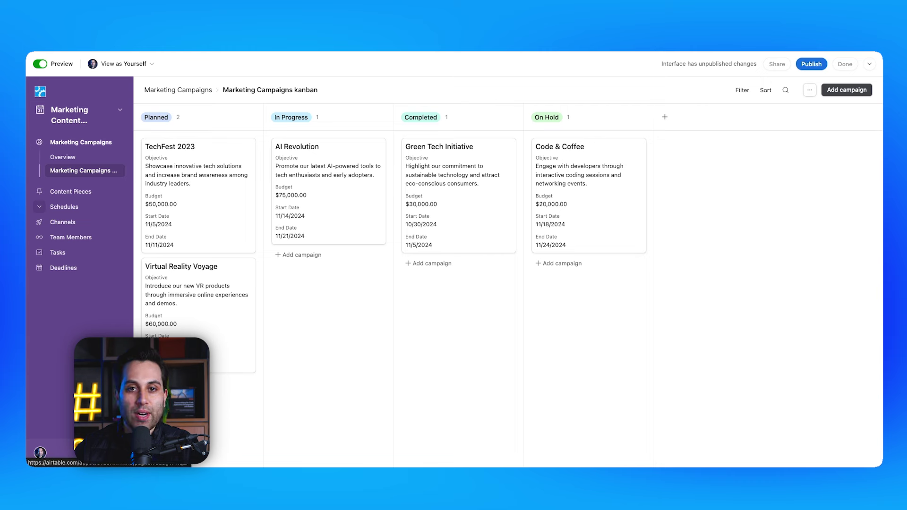
click(64, 206)
click(81, 141)
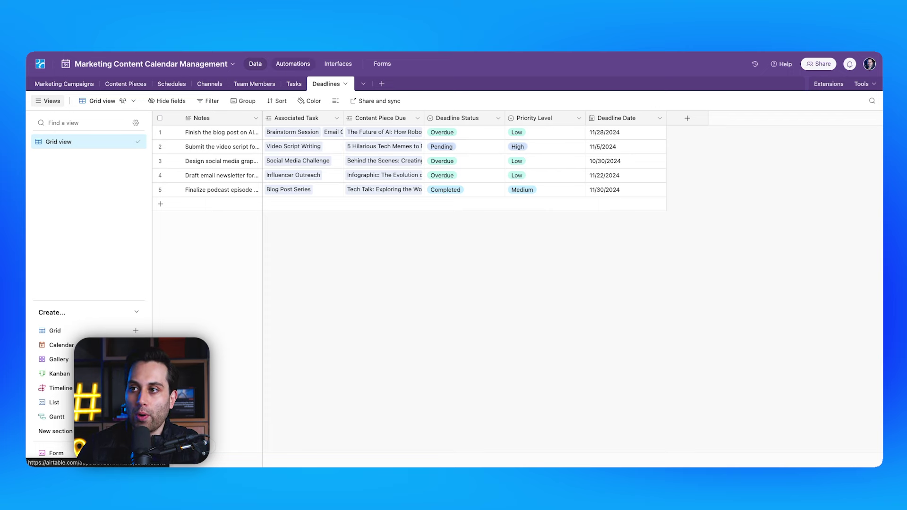
Go from the Deadlines table to the base's Automations section
click(292, 63)
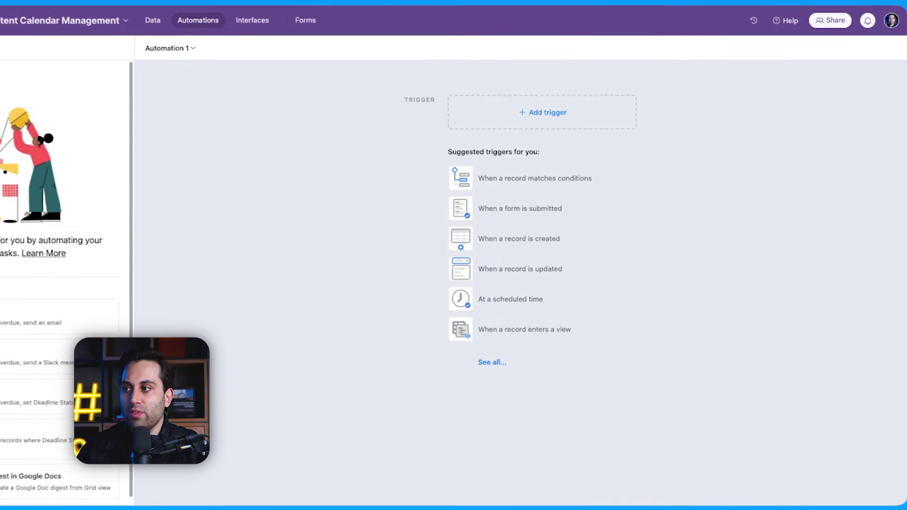
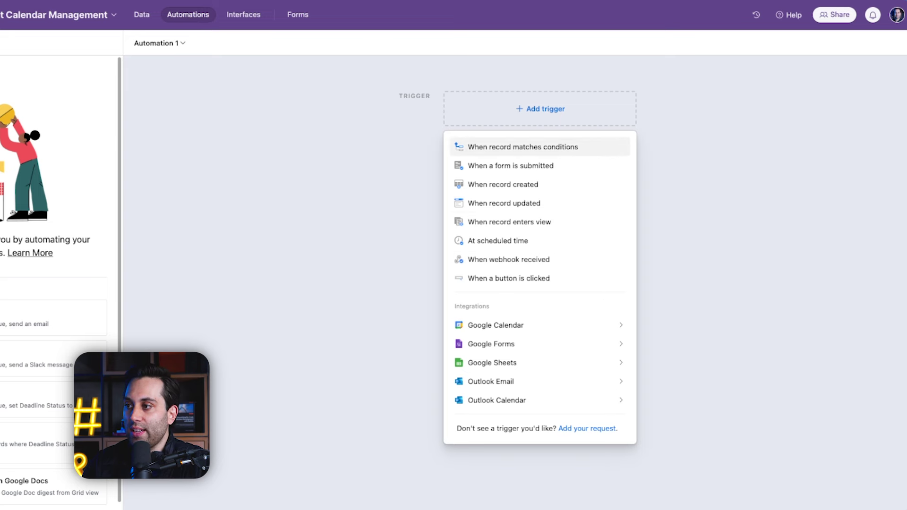
Schedule the trigger to run every 24 hours, starting 10/30/2024 at 5:00pm
click(498, 240)
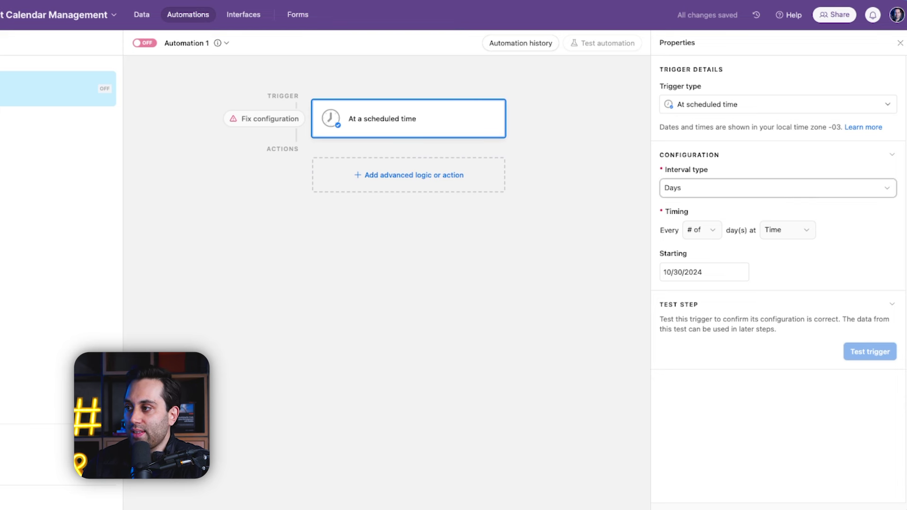
click(777, 188)
click(709, 249)
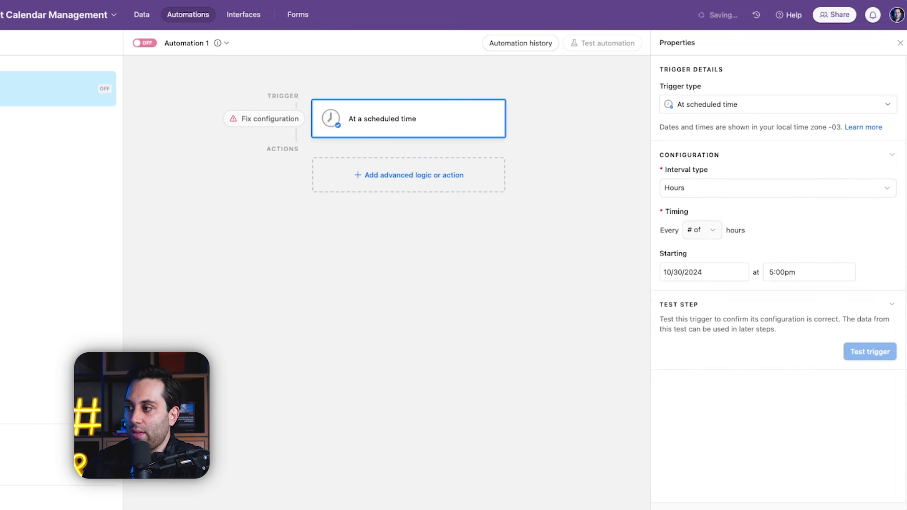
click(702, 231)
scroll(699, 330, down, 5)
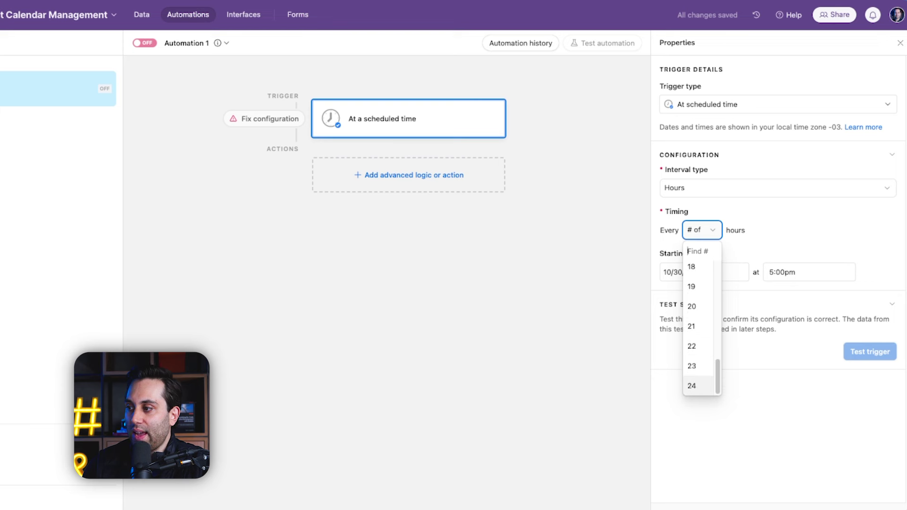
click(691, 386)
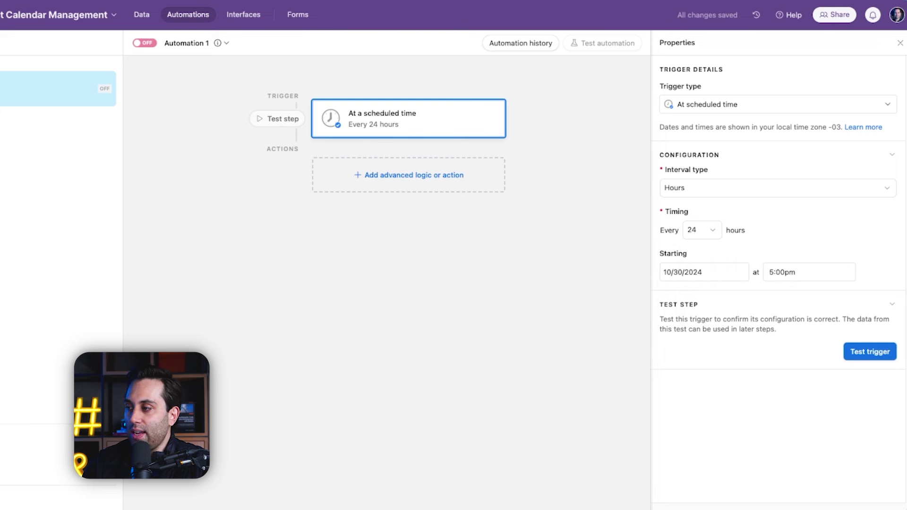
click(808, 272)
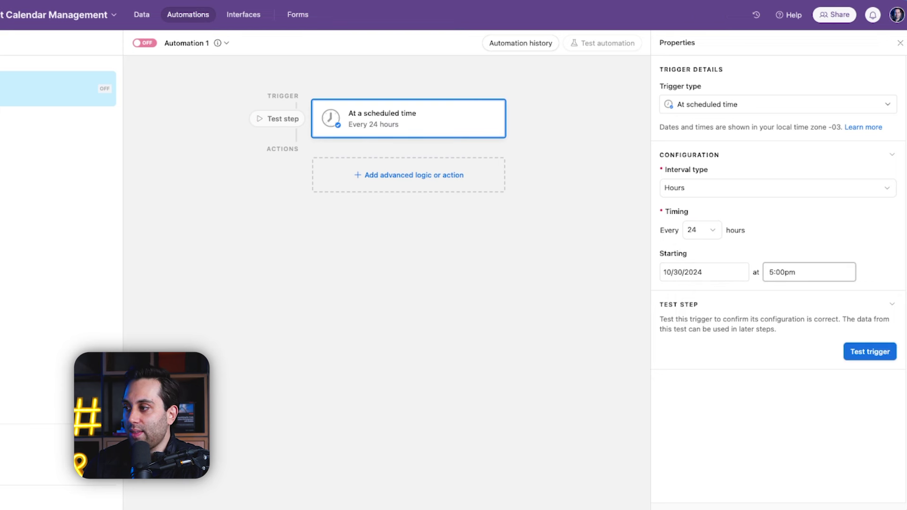
key(Escape)
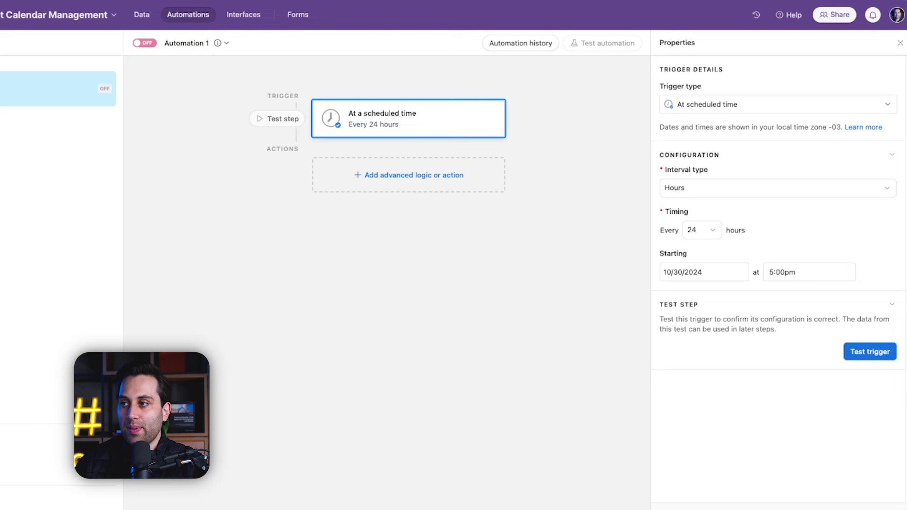
Browse the automation's action list down to Jira Cloud's Create issue and Update issue options
click(409, 175)
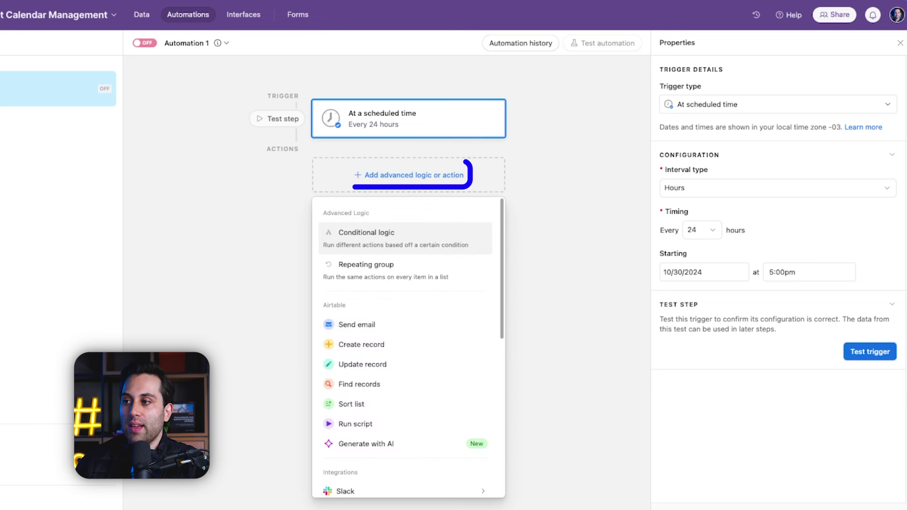
scroll(405, 315, down, 1)
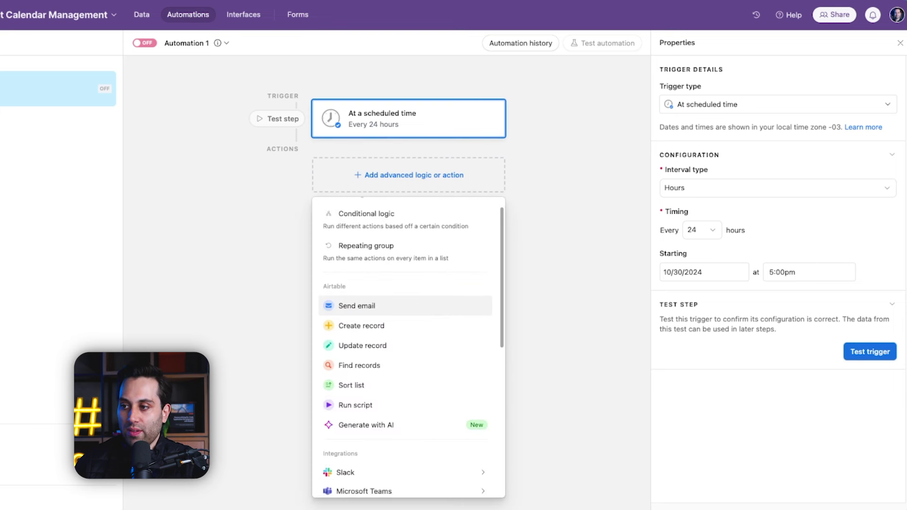
scroll(405, 303, down, 3)
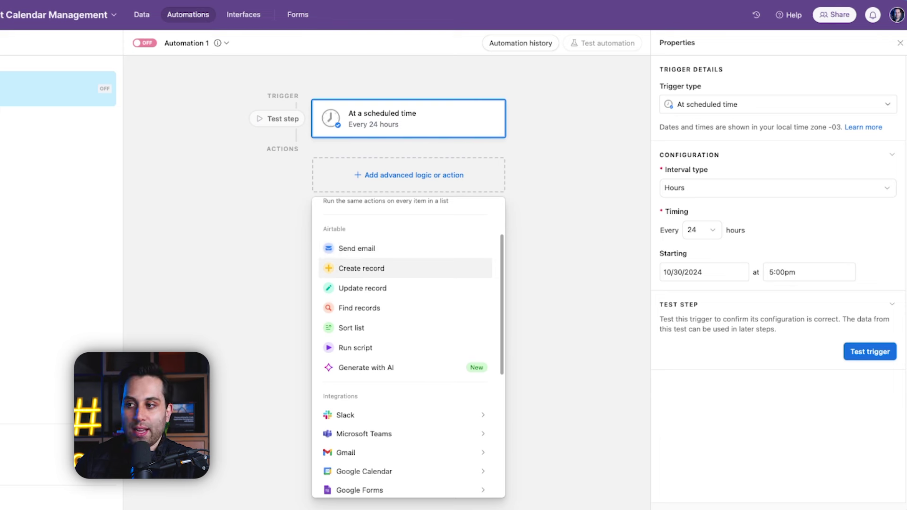
scroll(406, 283, down, 1)
scroll(405, 261, down, 2)
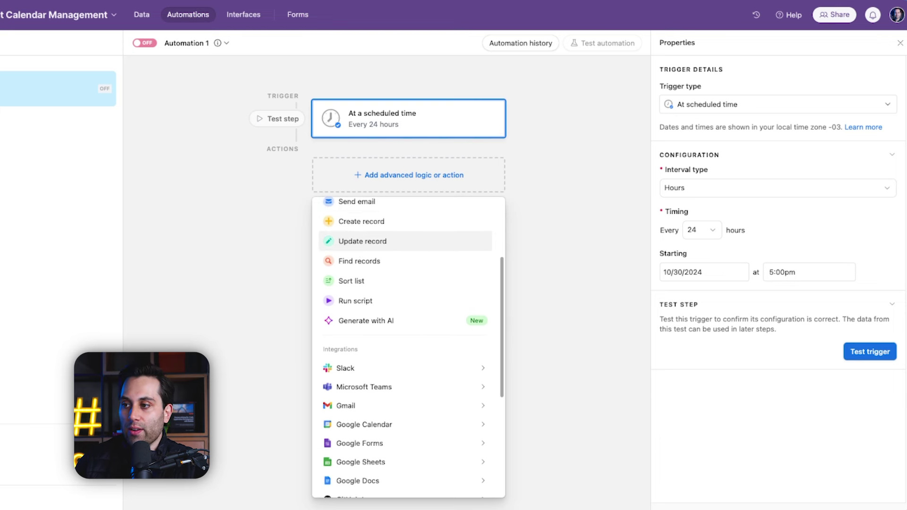
scroll(406, 264, down, 2)
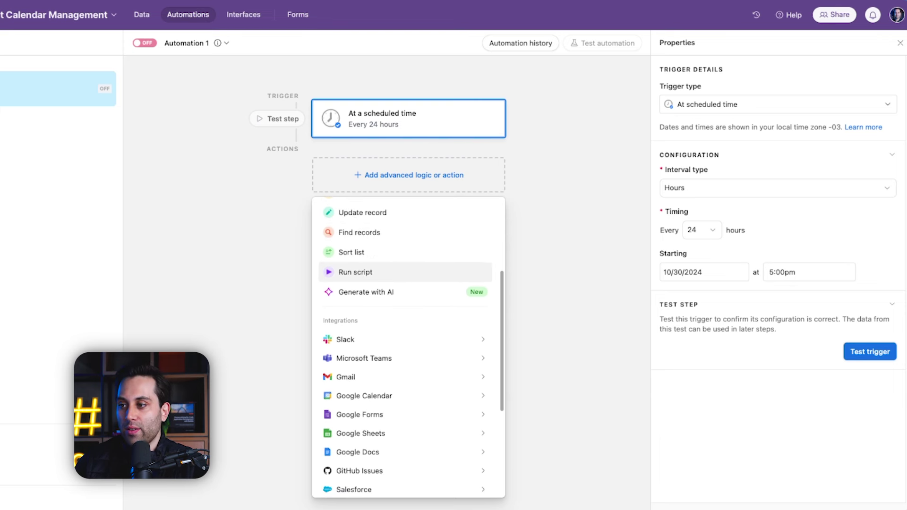
scroll(406, 264, down, 1)
scroll(405, 222, down, 3)
scroll(405, 284, down, 1)
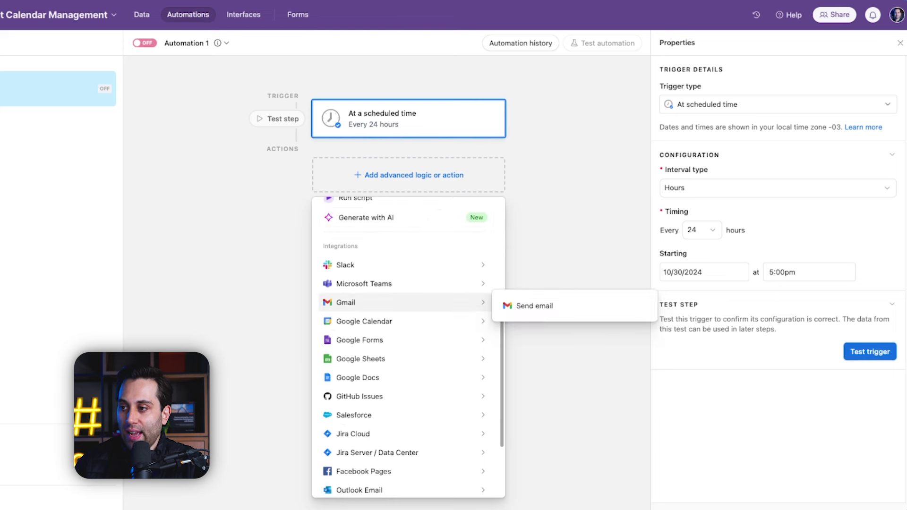
mouse_move(405, 261)
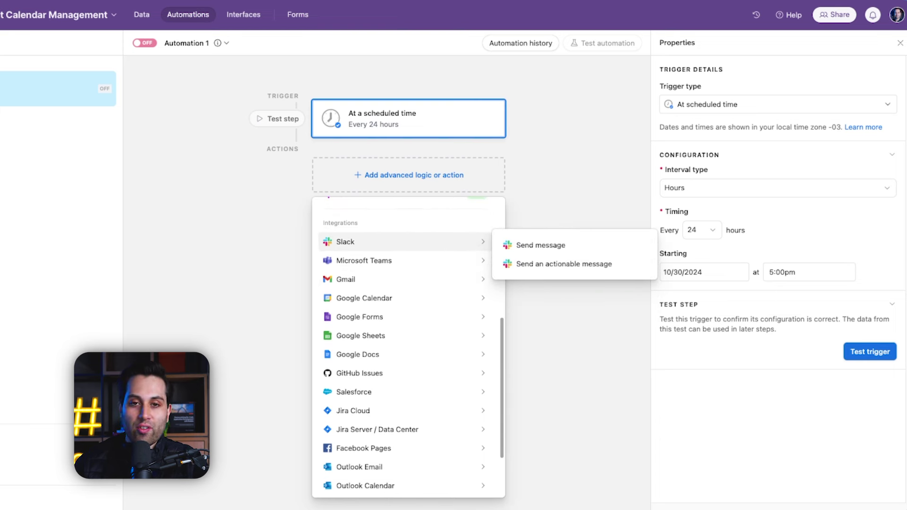
mouse_move(405, 392)
mouse_move(405, 241)
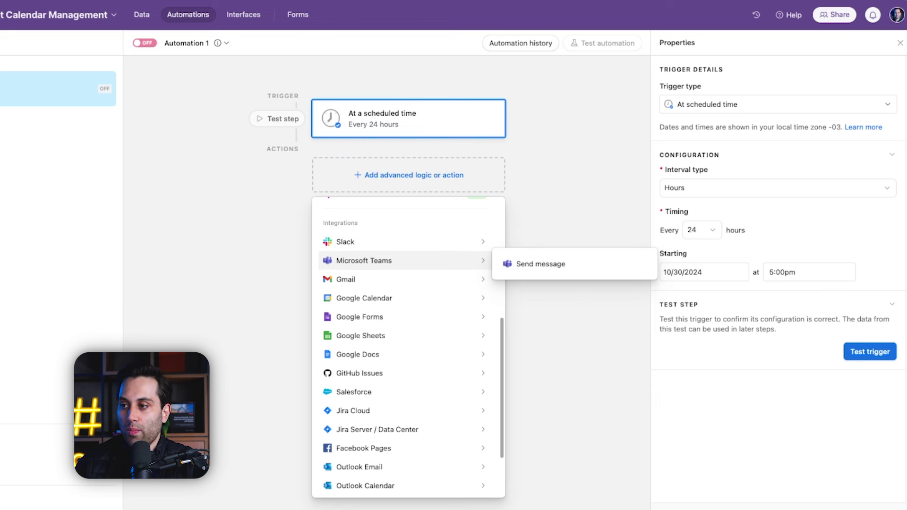
mouse_move(405, 279)
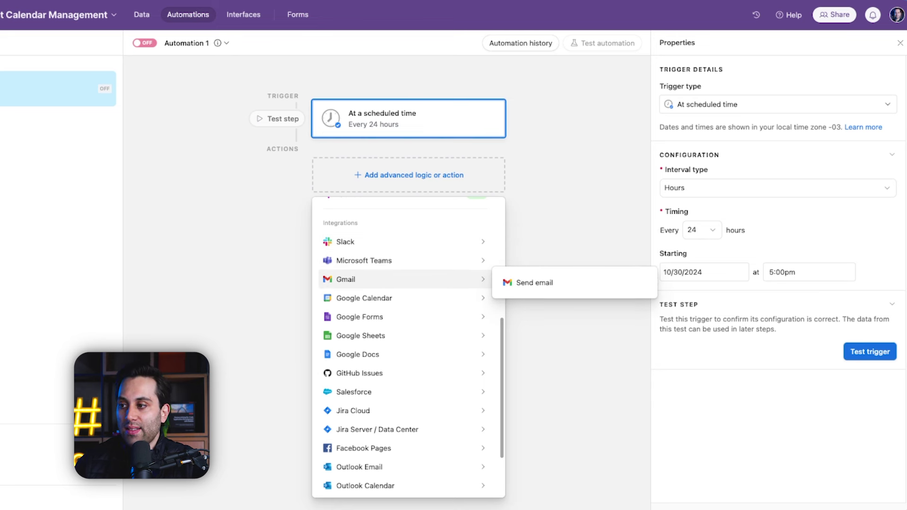
mouse_move(405, 299)
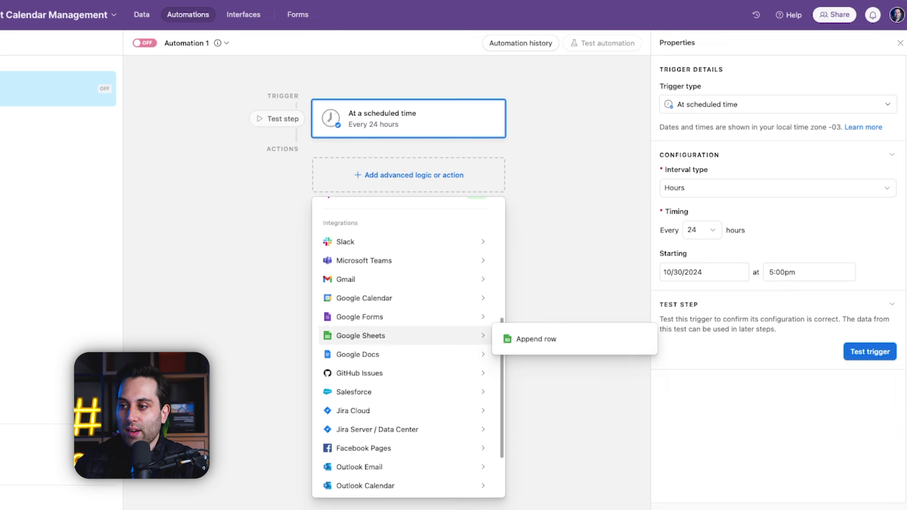
mouse_move(405, 336)
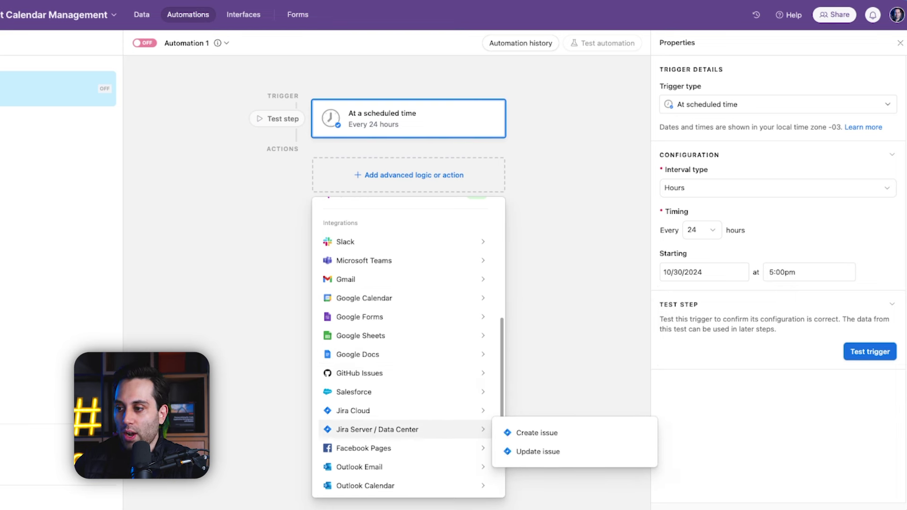
scroll(405, 349, down, 3)
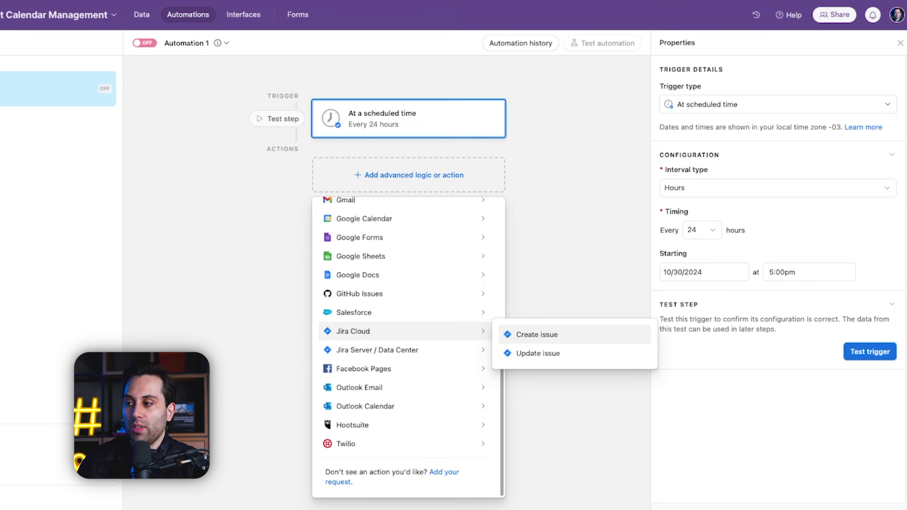
Add a Jira Cloud Create issue action and set the trigger to record created in Marketing Campaigns
click(537, 335)
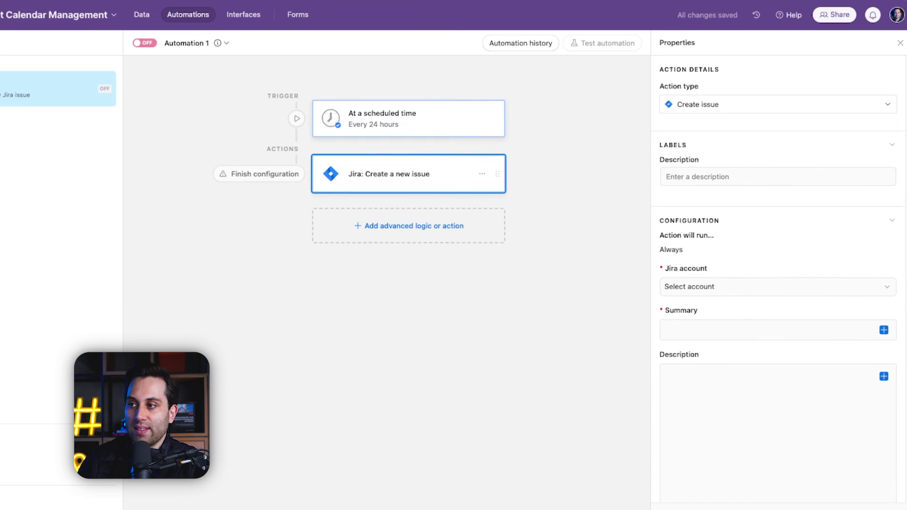
click(409, 118)
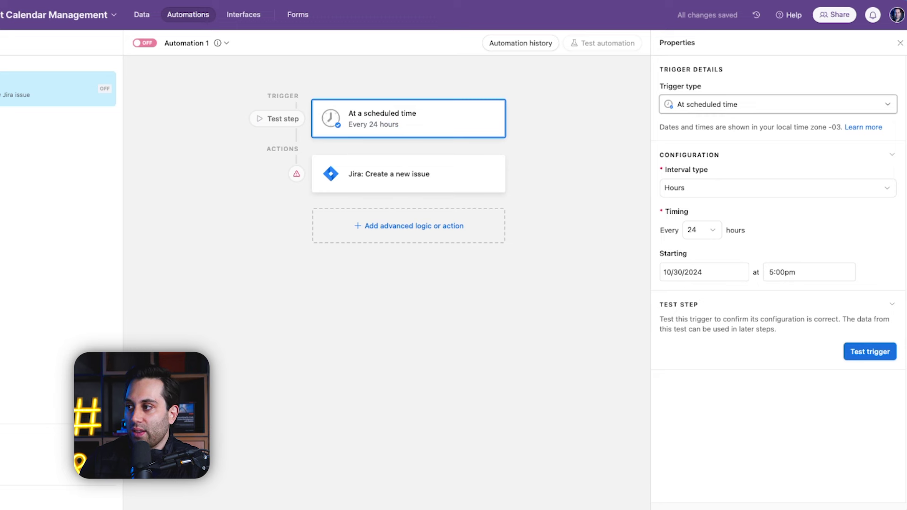
click(778, 104)
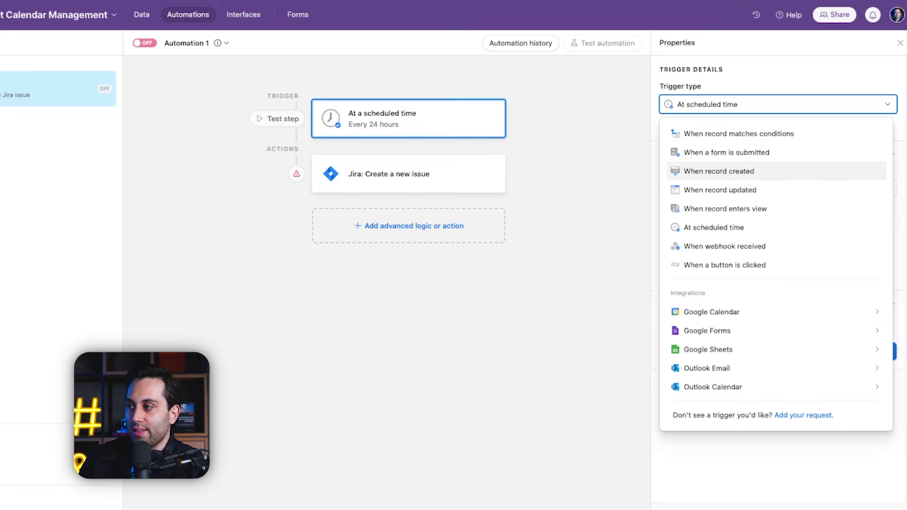
click(727, 152)
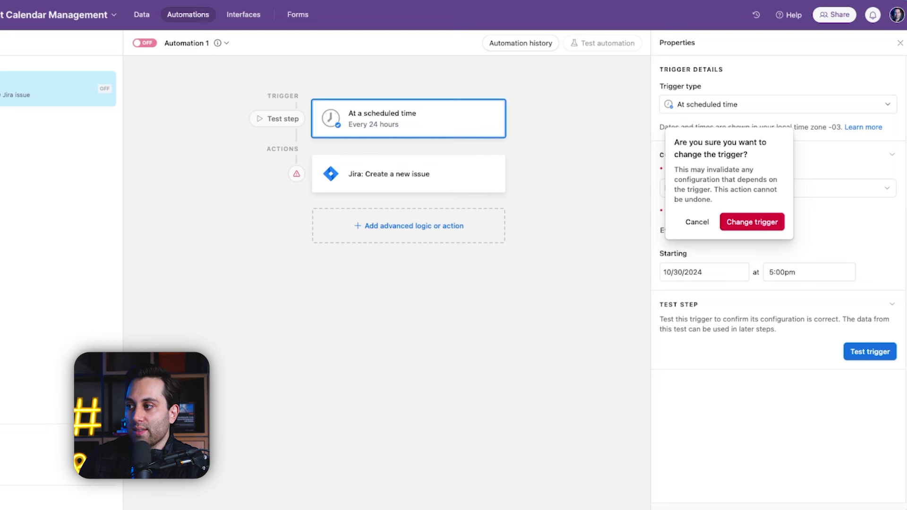
click(752, 222)
click(777, 104)
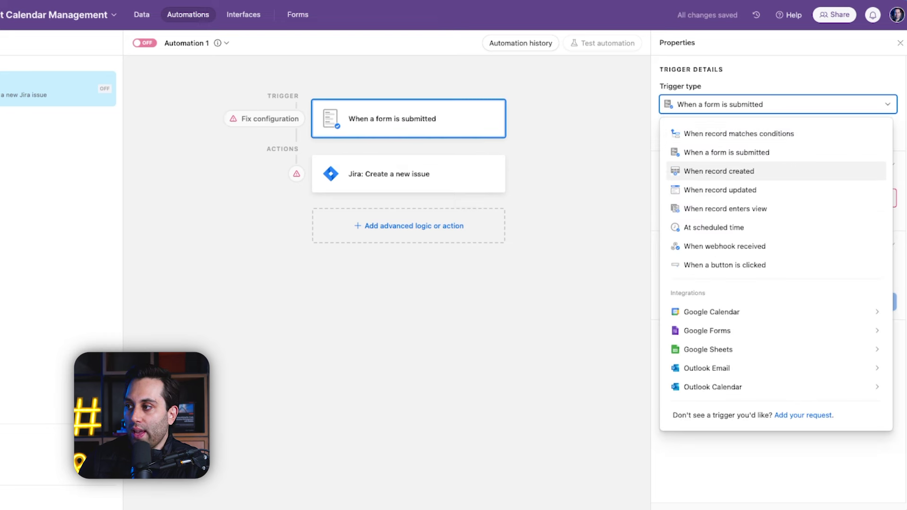
click(719, 171)
click(752, 221)
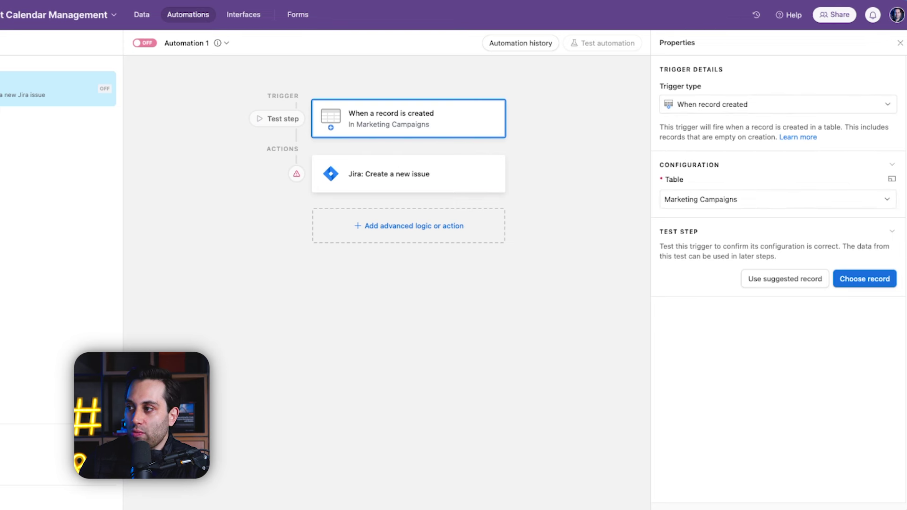
click(408, 174)
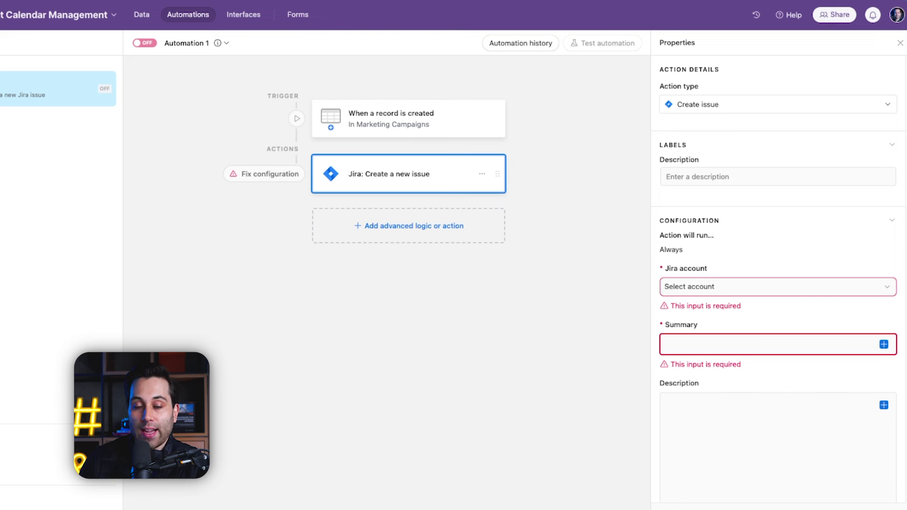
Connect a Jira Cloud account by accepting Airtable's access in the Atlassian popup
click(777, 286)
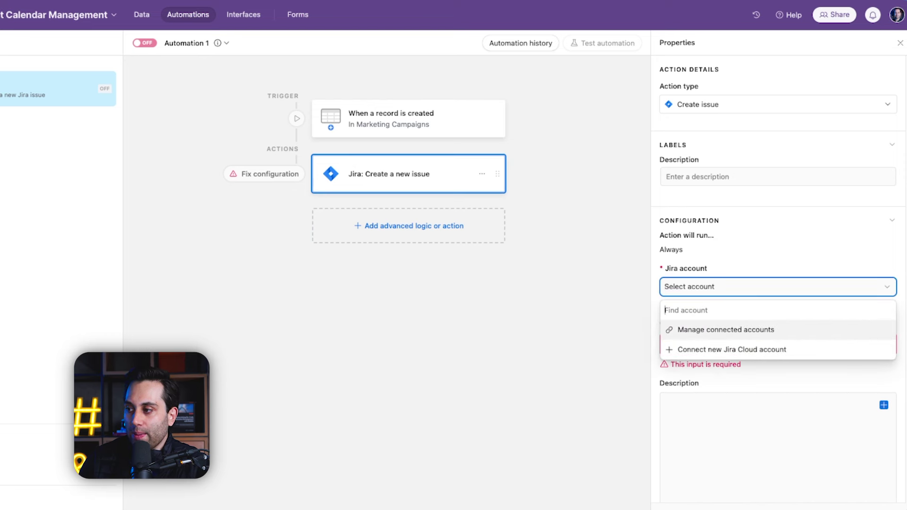
key(Return)
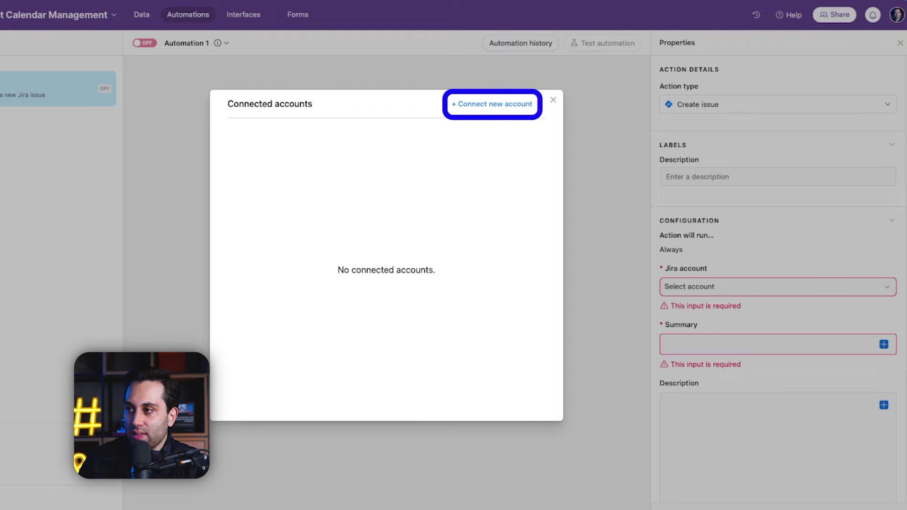
click(492, 104)
scroll(383, 234, down, 5)
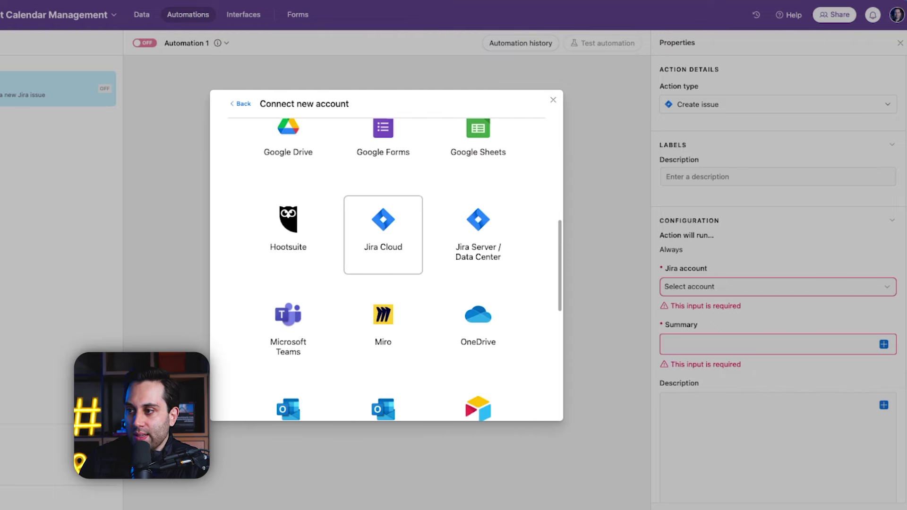
click(383, 231)
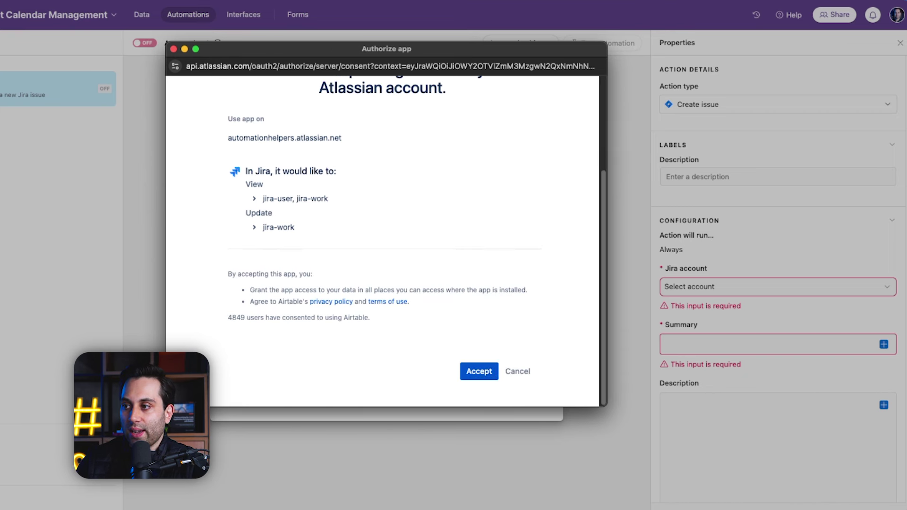
click(479, 371)
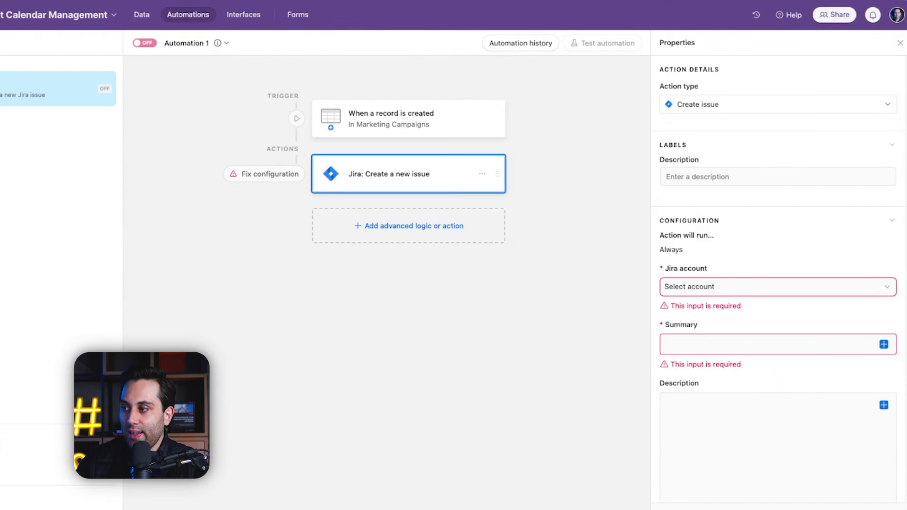
click(873, 285)
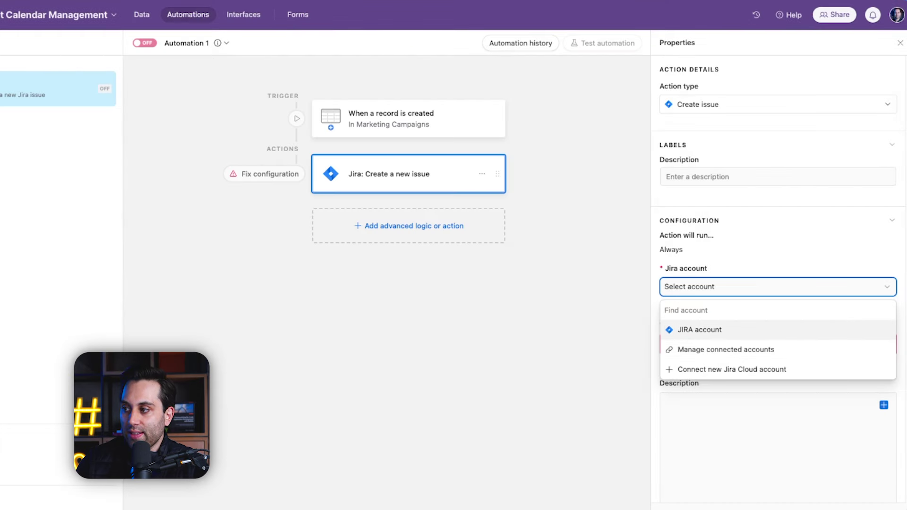
Use the connected JIRA account, project KAN and issue type Task for the Jira action
click(699, 329)
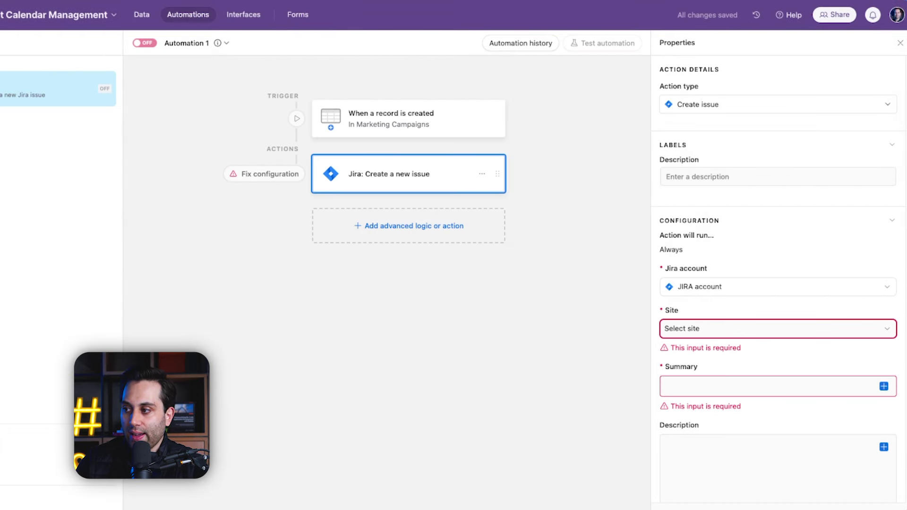
click(778, 251)
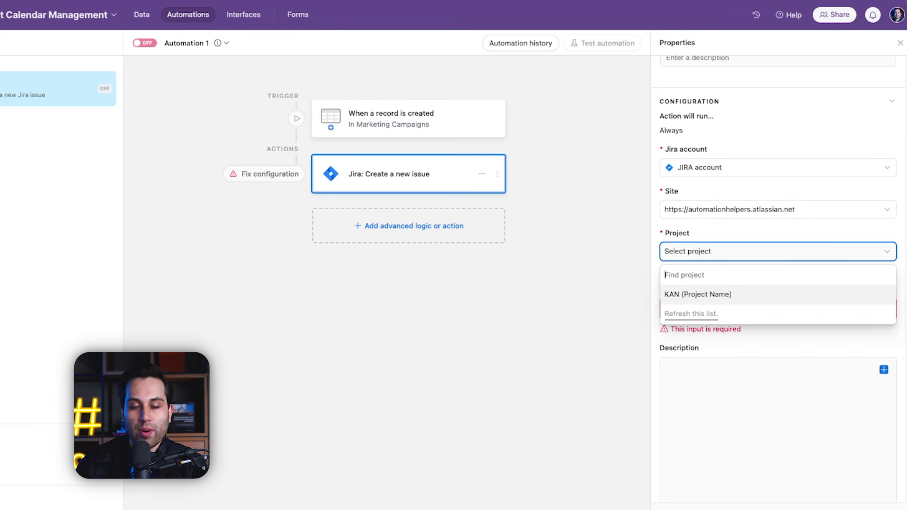
click(698, 294)
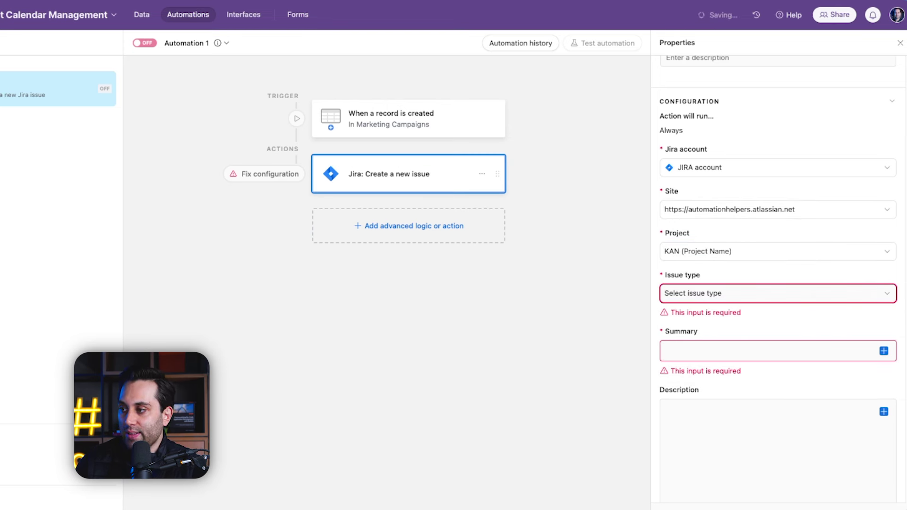
click(698, 293)
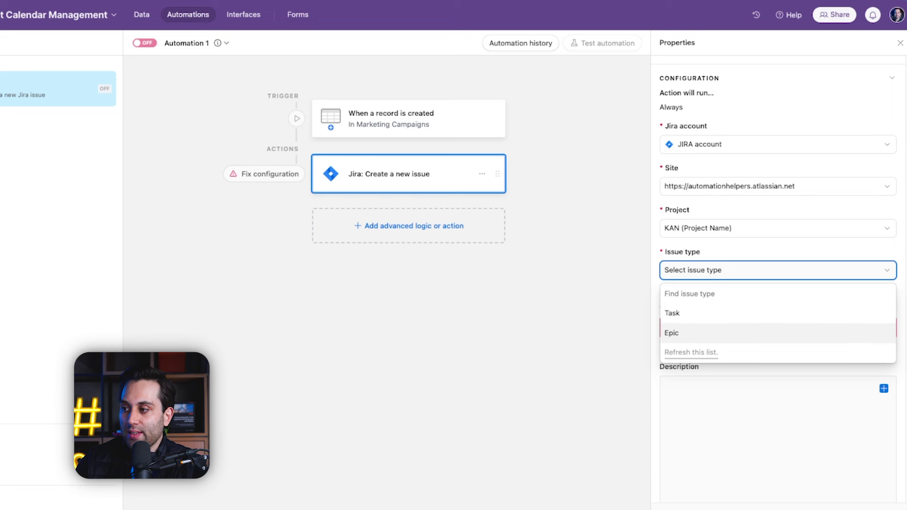
click(672, 312)
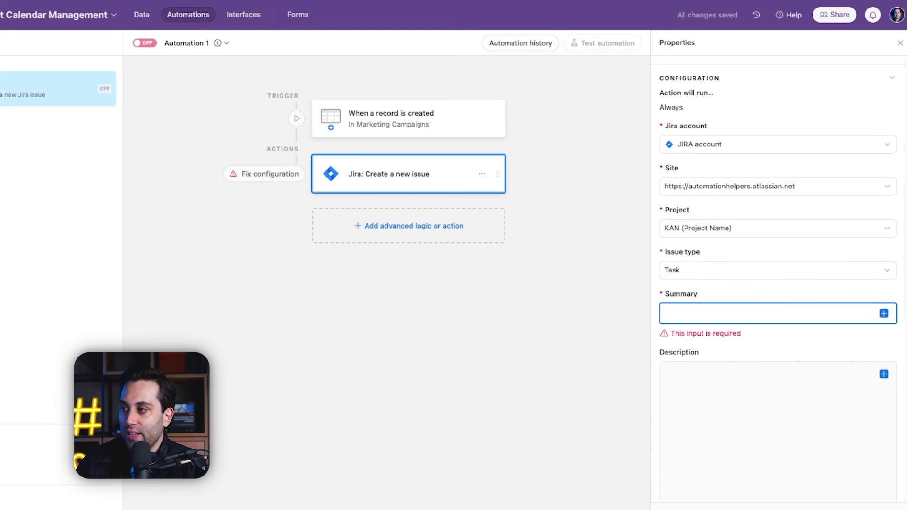
Insert the Campaign Name field as the Jira issue summary
scroll(778, 222, down, 1)
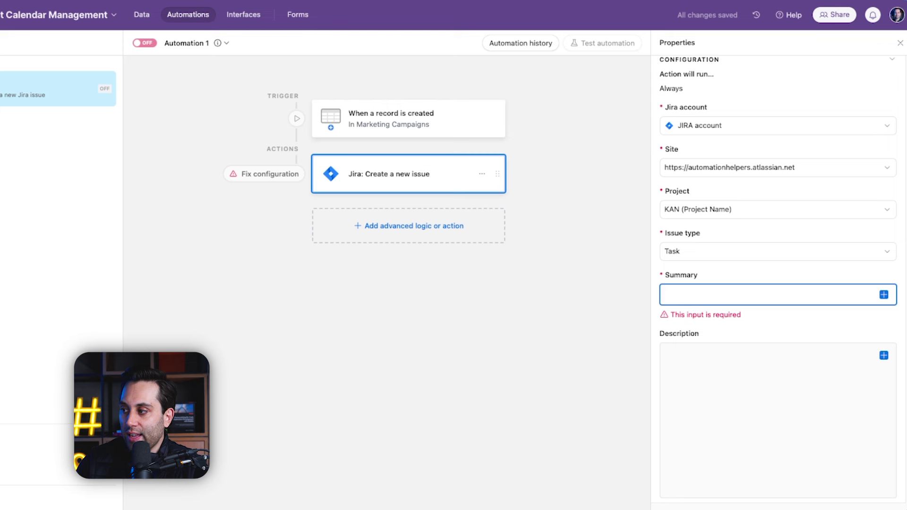
click(883, 295)
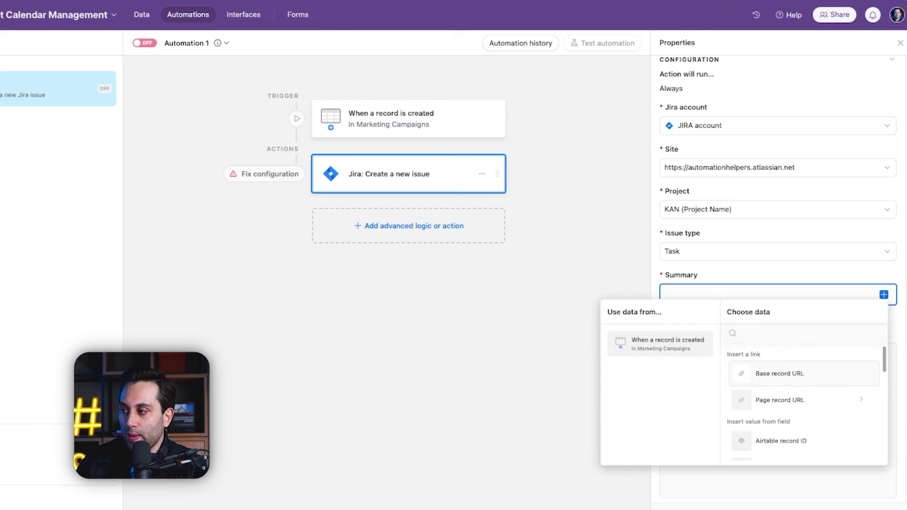
scroll(802, 401, down, 5)
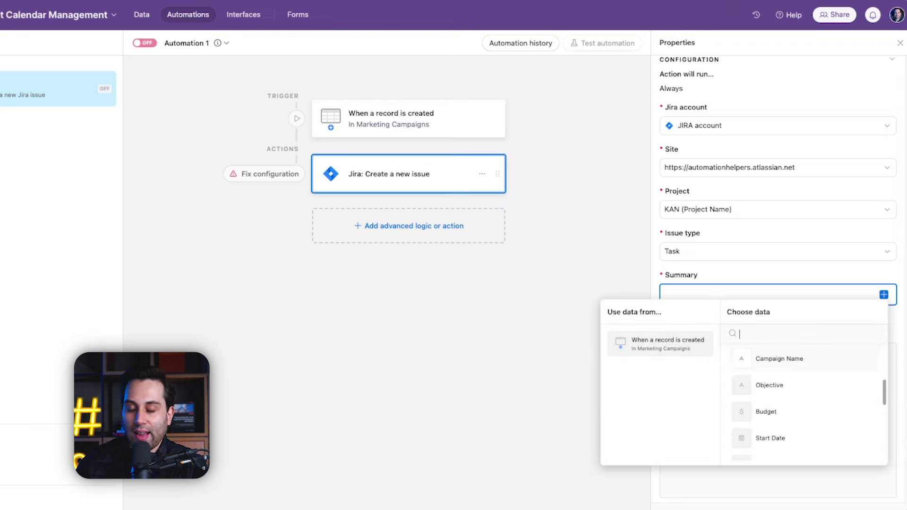
click(779, 358)
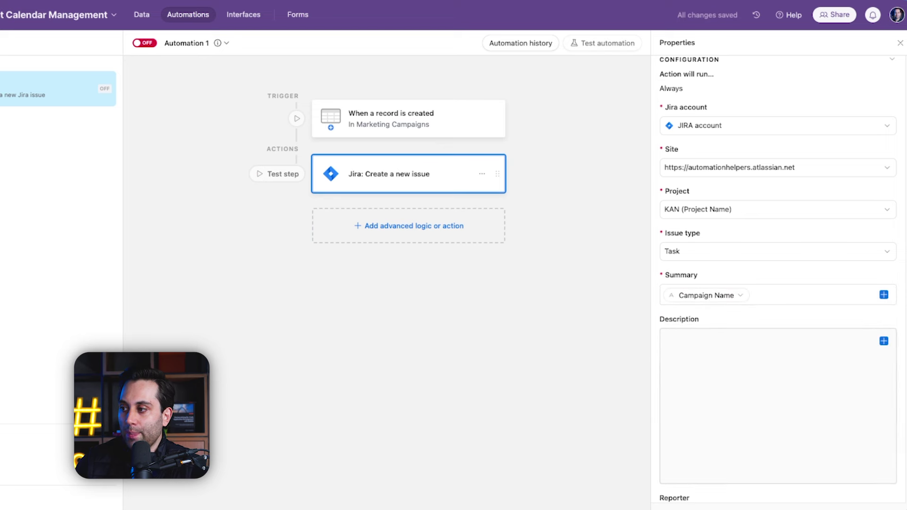
scroll(777, 293, down, 1)
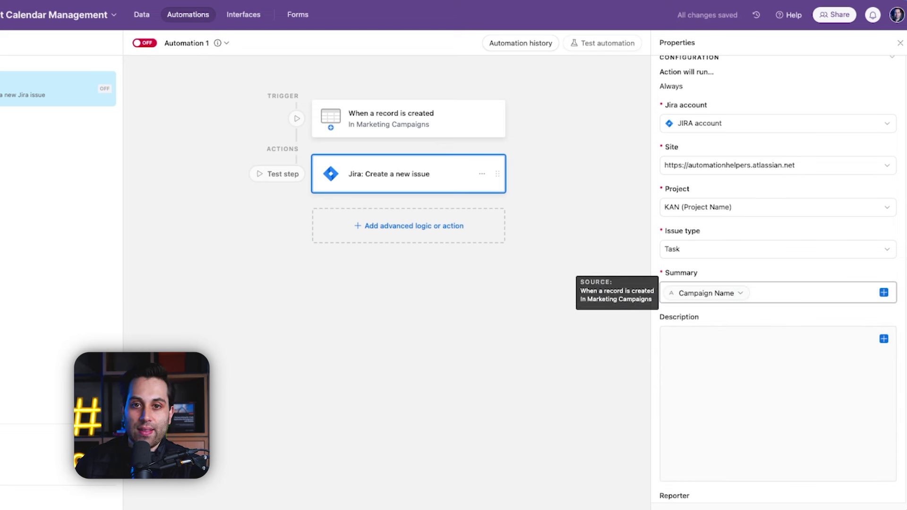
scroll(699, 293, down, 2)
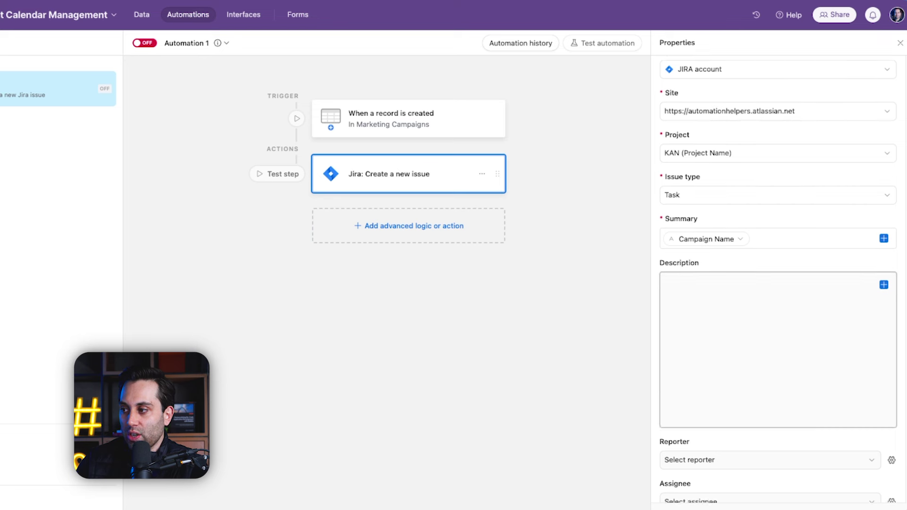
scroll(778, 284, down, 3)
scroll(777, 281, down, 3)
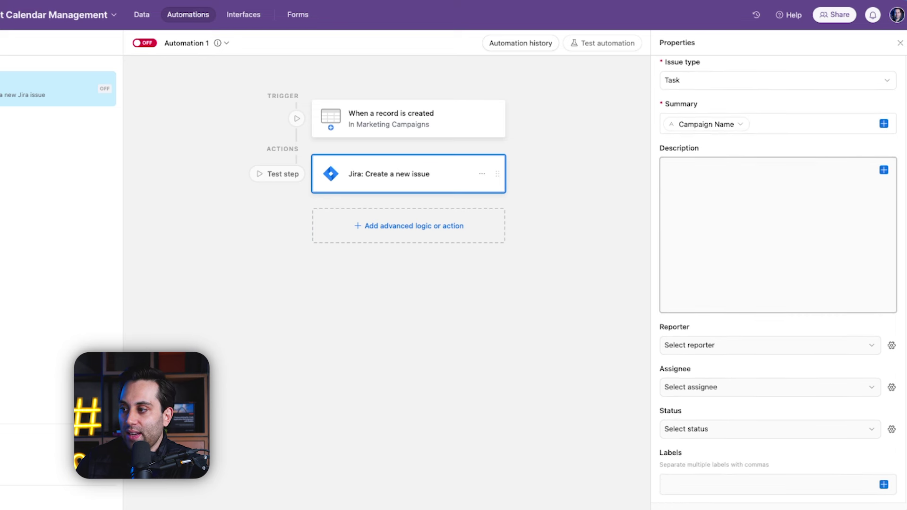
scroll(778, 282, down, 4)
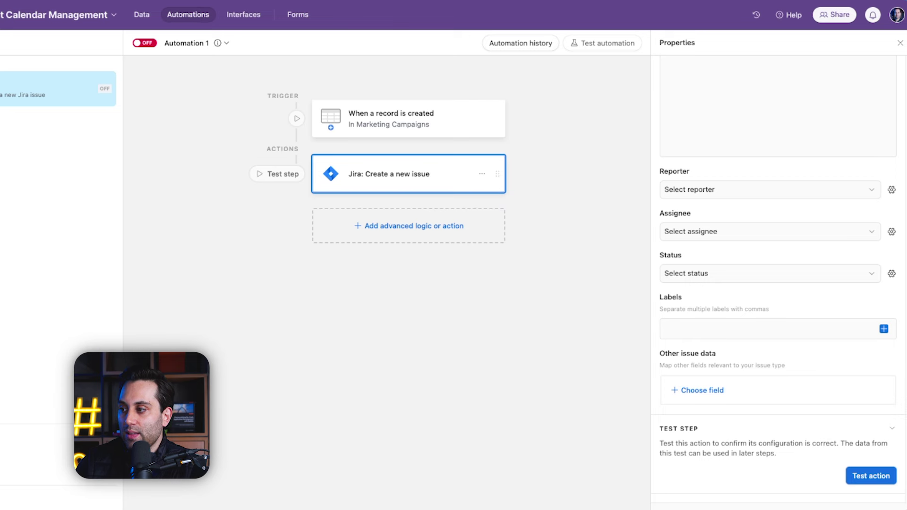
scroll(770, 236, up, 1)
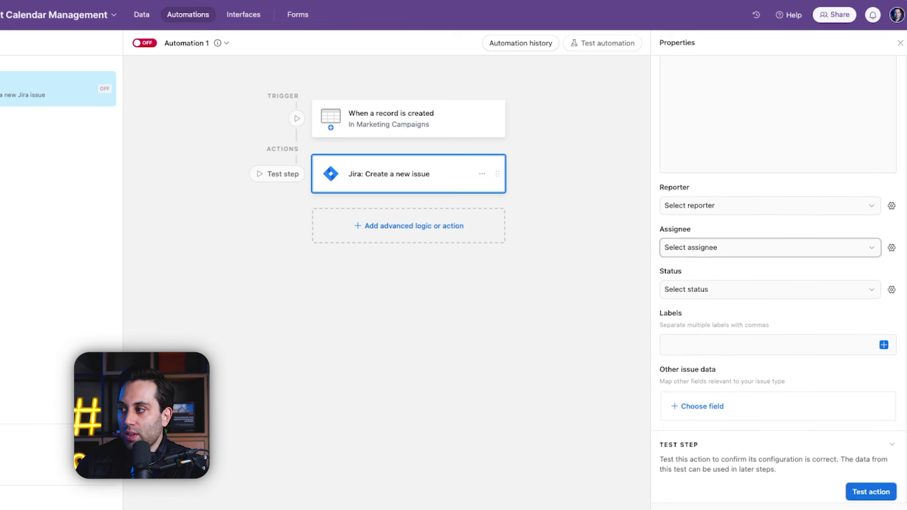
Test the Jira create-issue action with the TechFest 2023 record, then view the Deadlines table
click(870, 492)
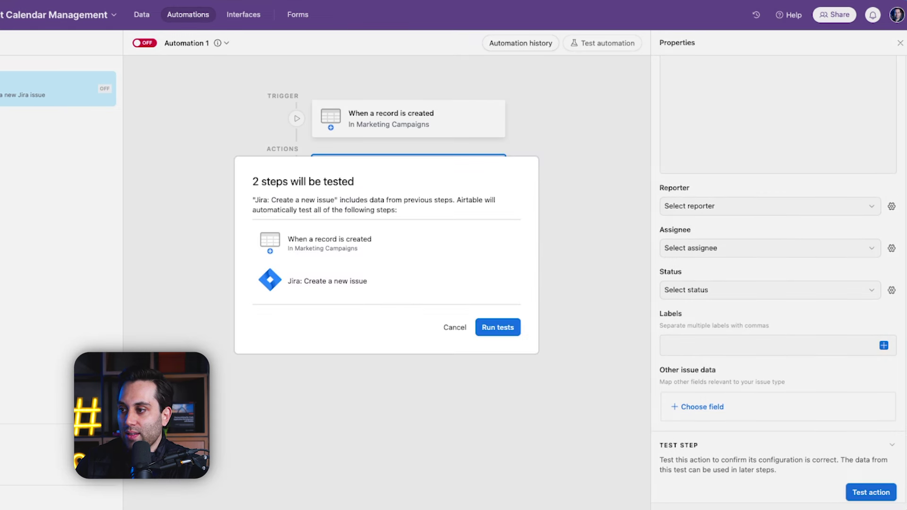
key(Return)
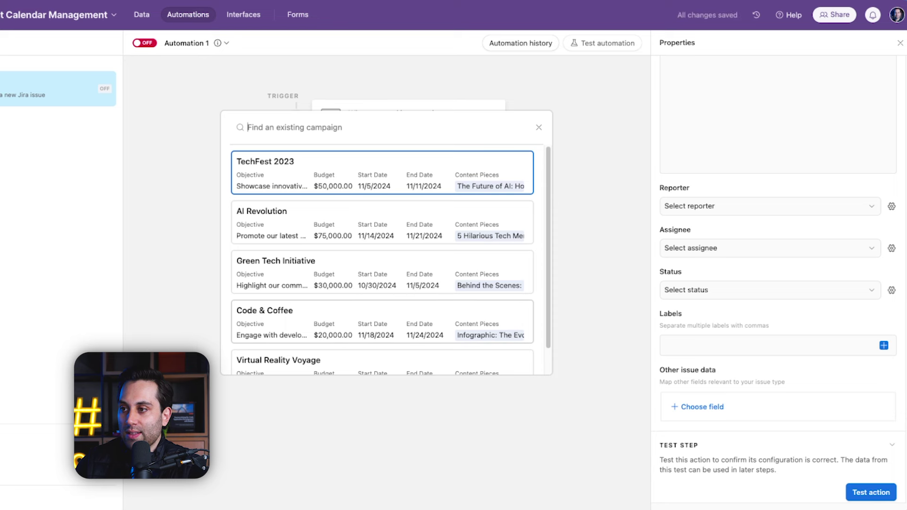
key(Return)
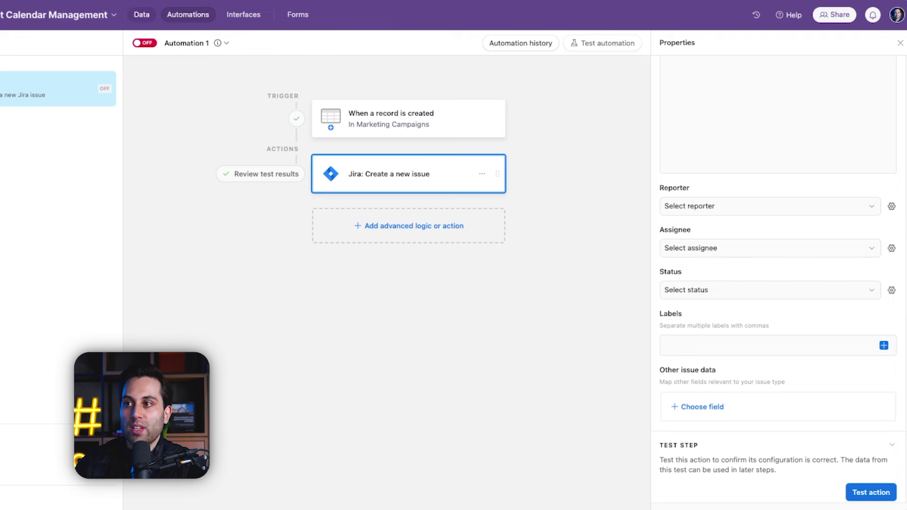
click(141, 14)
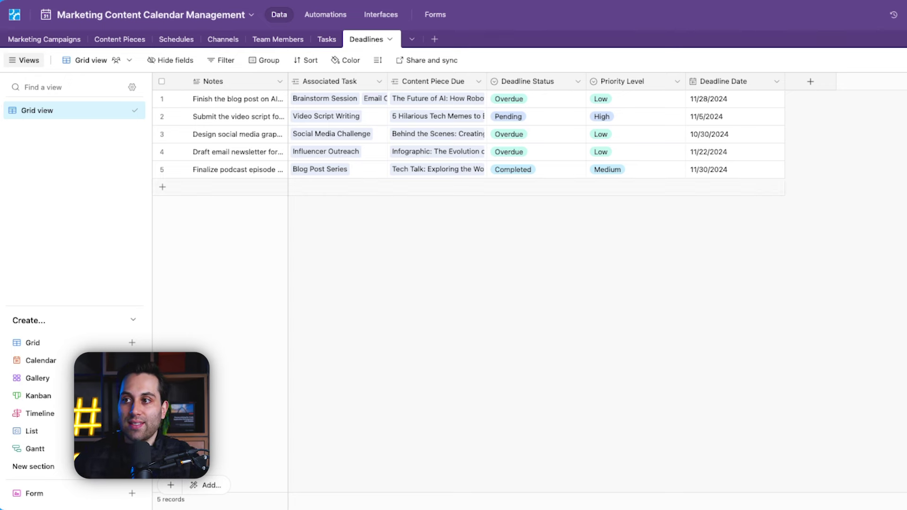
Check that Automation 1 is switched on, then return to the Deadlines table data
click(325, 15)
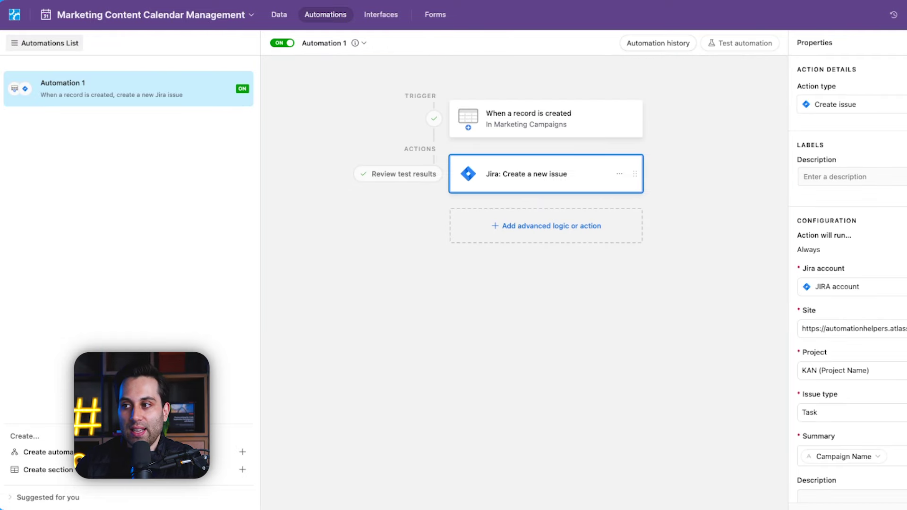
click(279, 14)
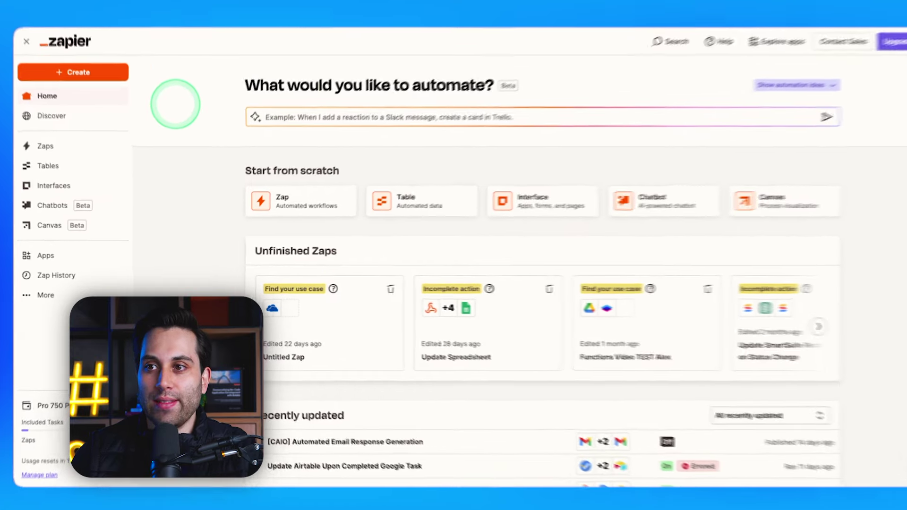
Create a new zap triggered by Jira Software Cloud's Updated Issue event
click(71, 58)
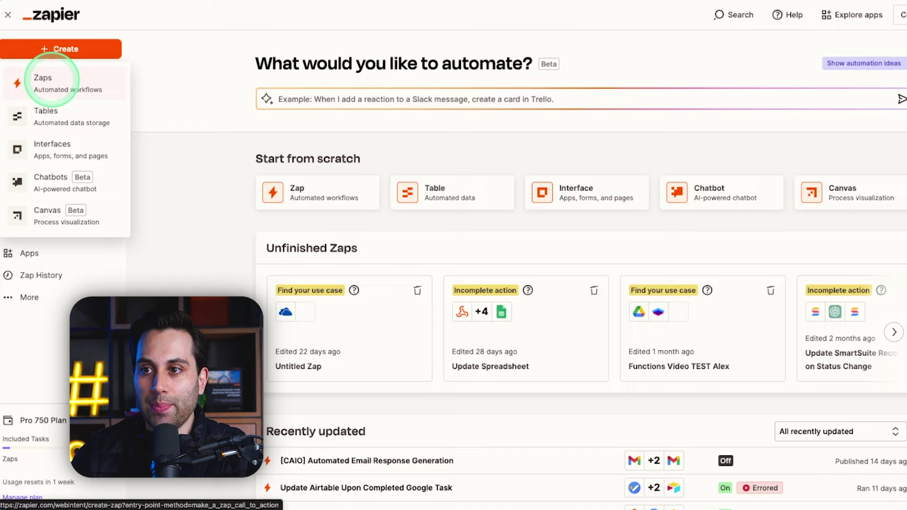
click(52, 79)
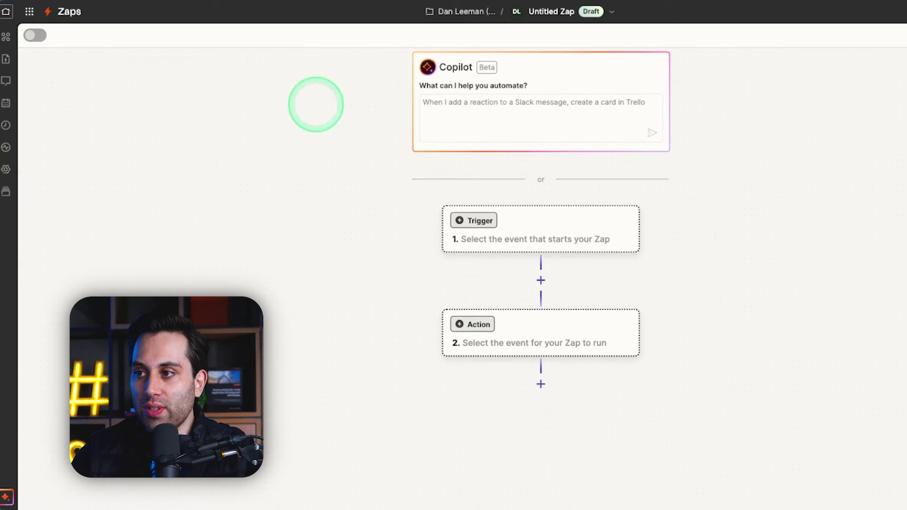
scroll(496, 227, down, 3)
click(522, 198)
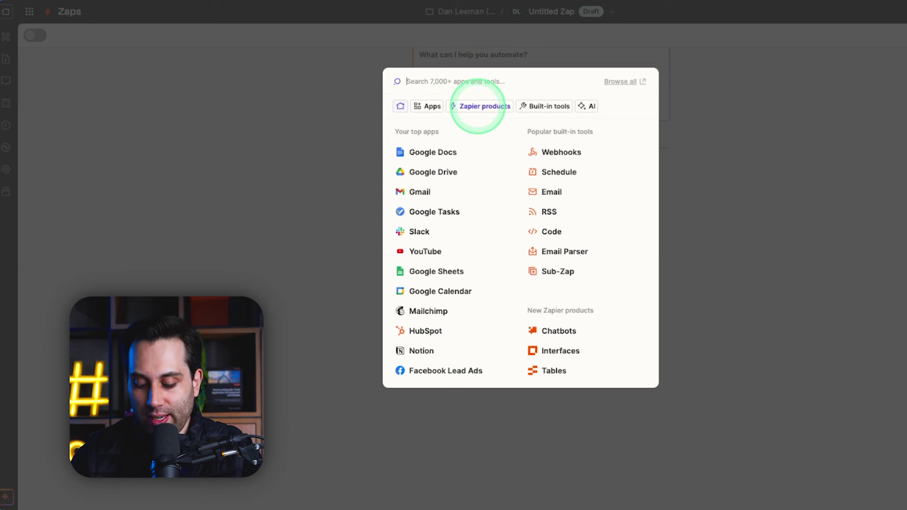
text(iir)
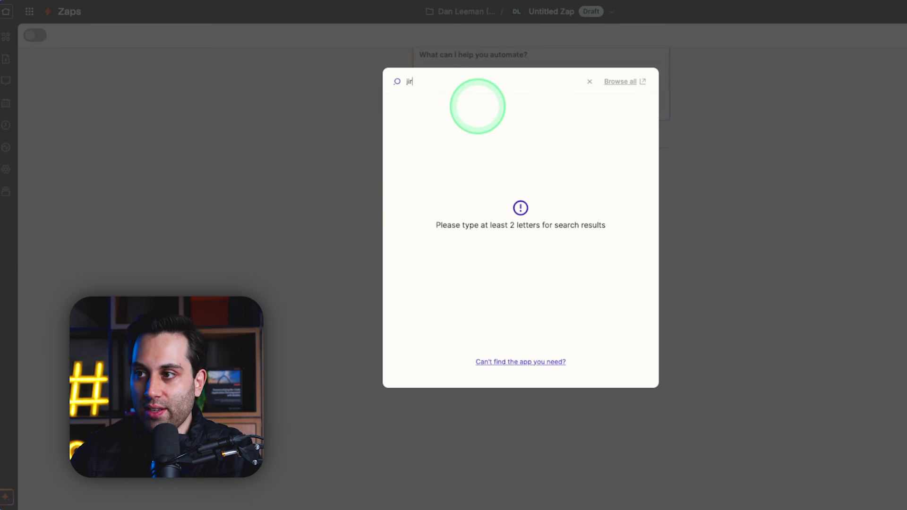
text(a)
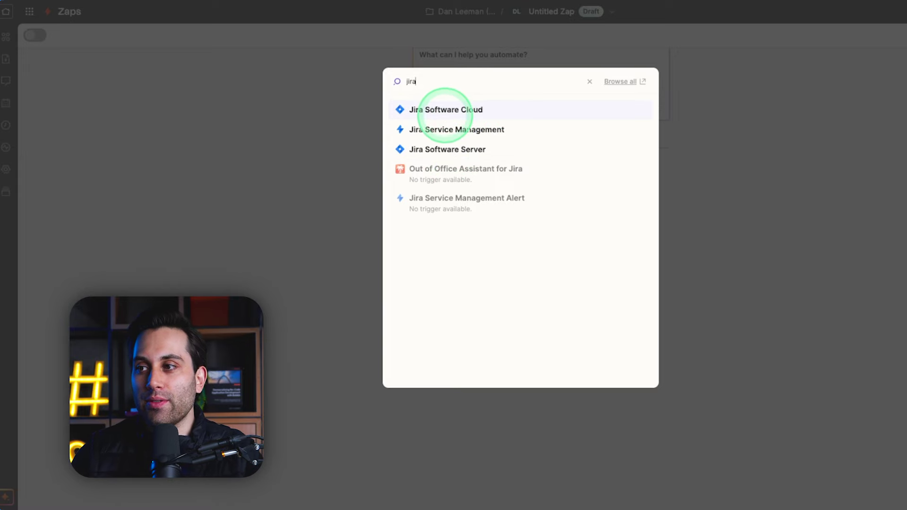
click(443, 104)
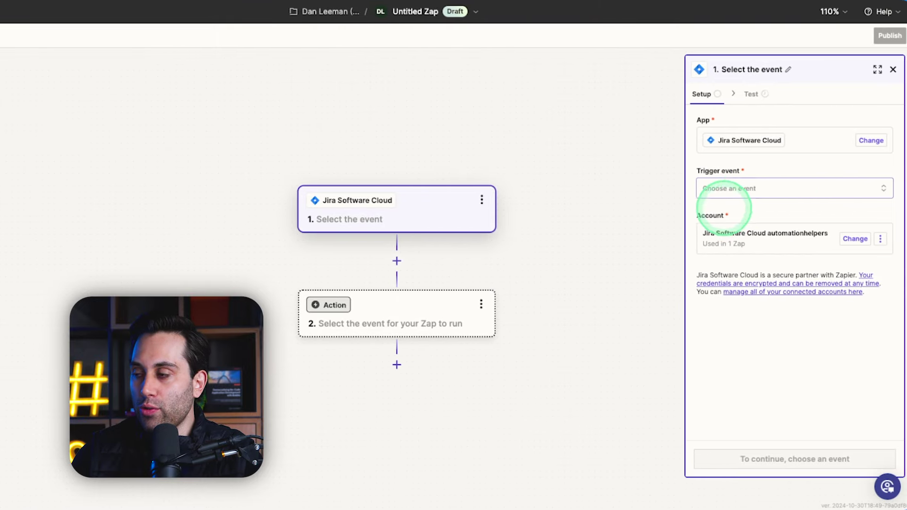
click(750, 188)
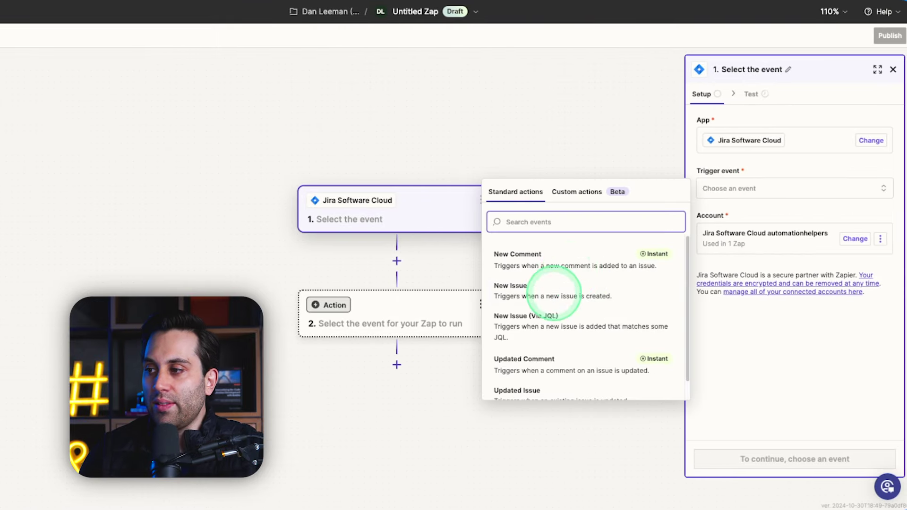
scroll(563, 277, down, 1)
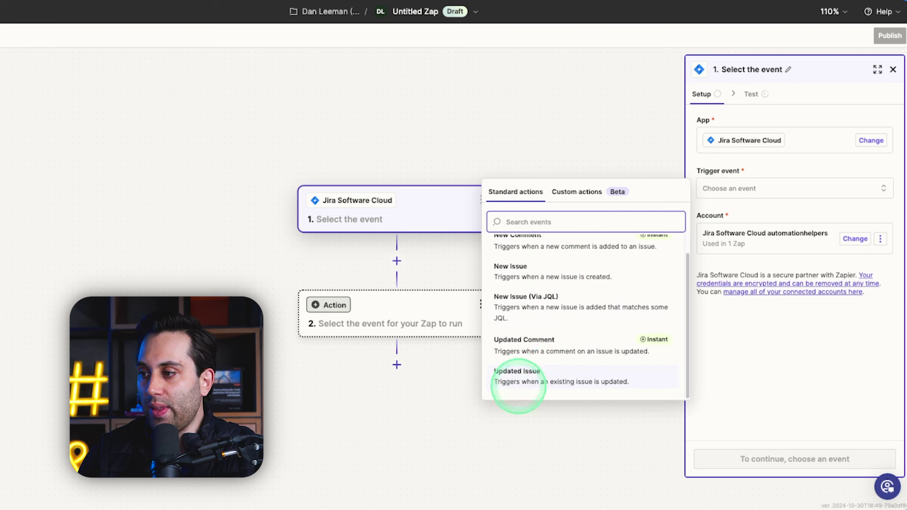
click(543, 381)
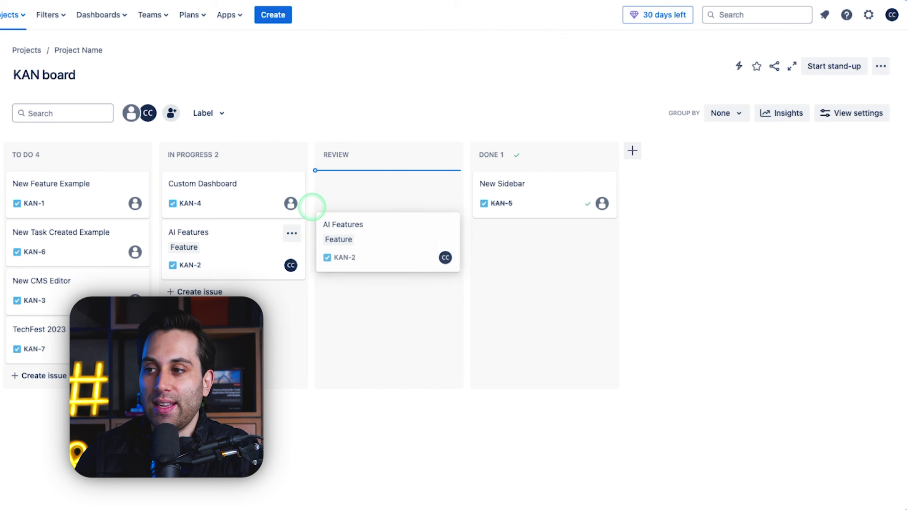
Move the AI Features issue from In Progress to Review on the Jira KAN board
drag(314, 202, 348, 189)
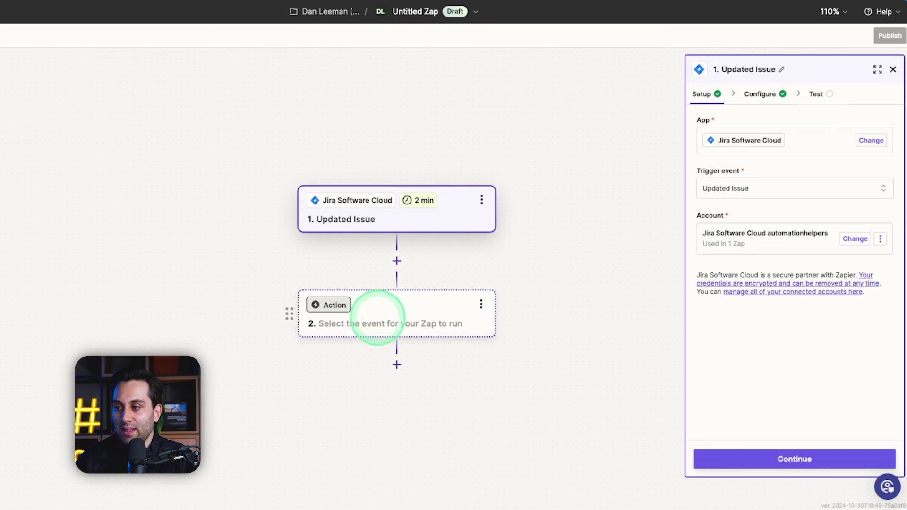
Set the zap's second step to Airtable's Create or Update Record action
click(377, 316)
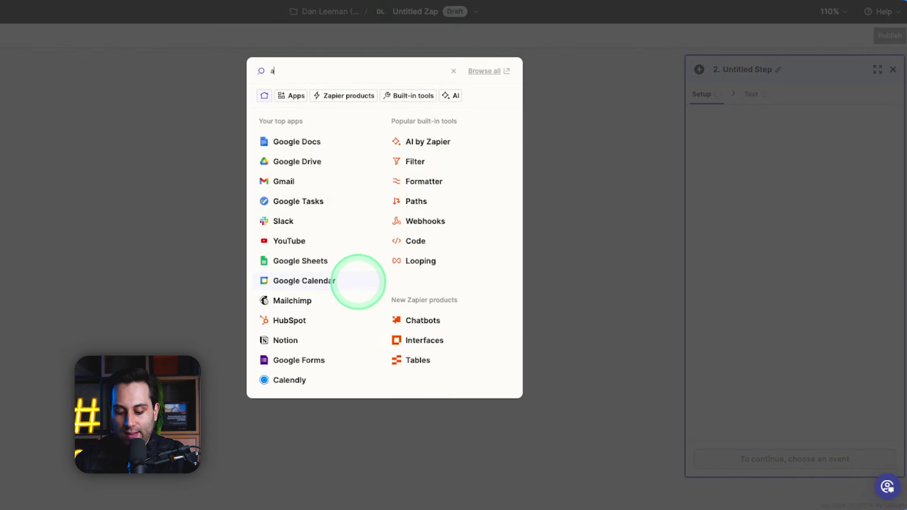
text(airt)
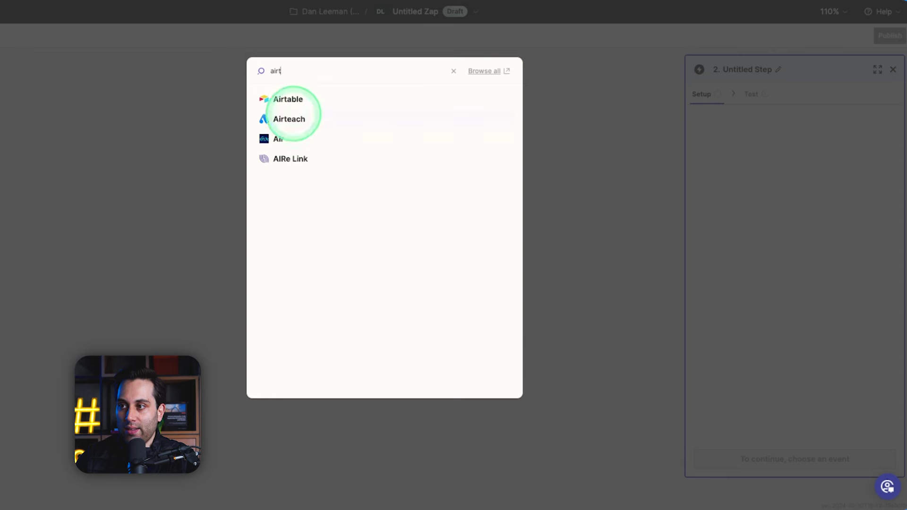
click(283, 99)
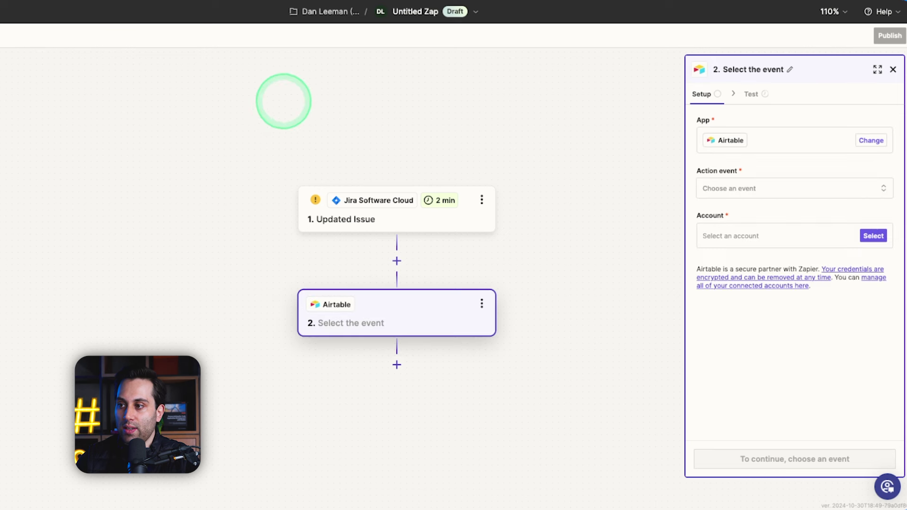
click(785, 183)
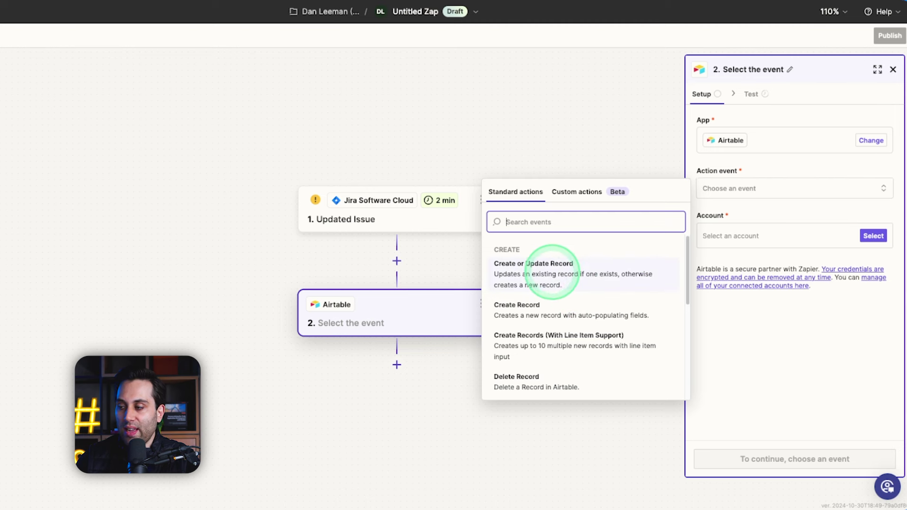
click(553, 269)
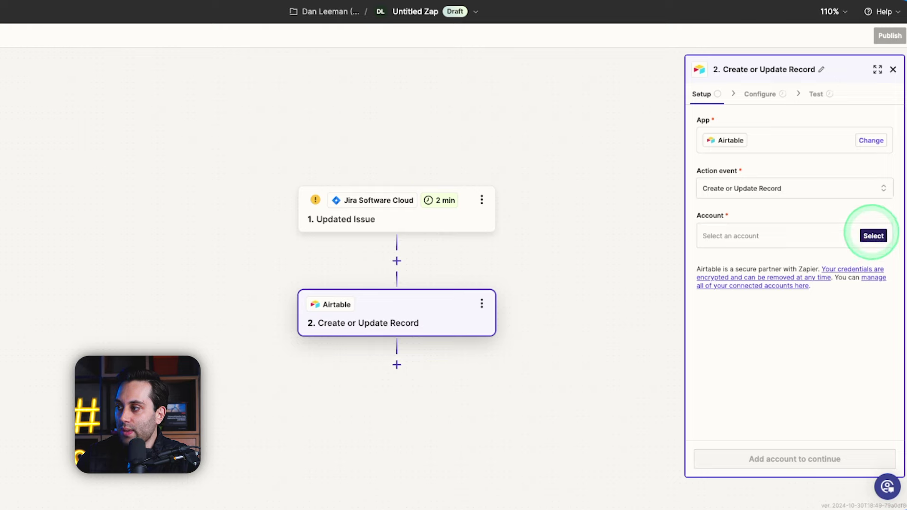
click(873, 235)
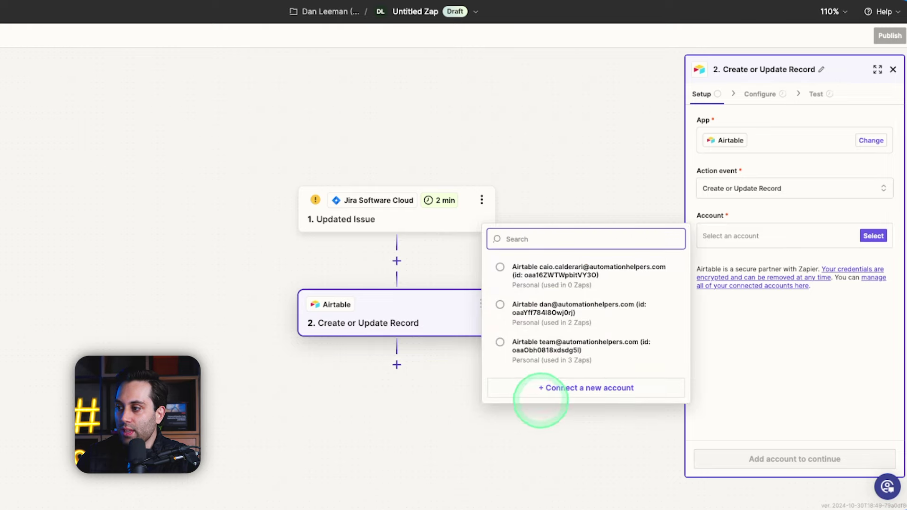
Begin connecting a new Airtable account with access to the Marketing Content Calendar Management base, then abandon it
click(625, 388)
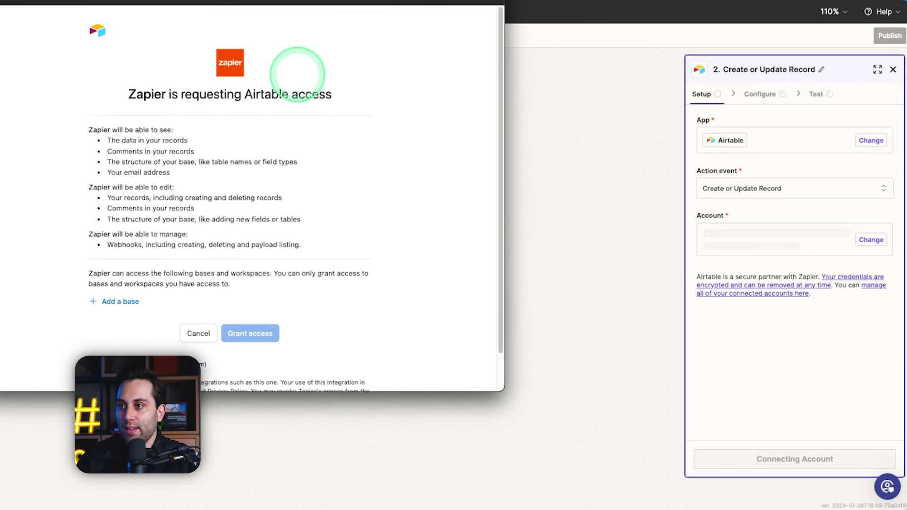
scroll(249, 250, down, 1)
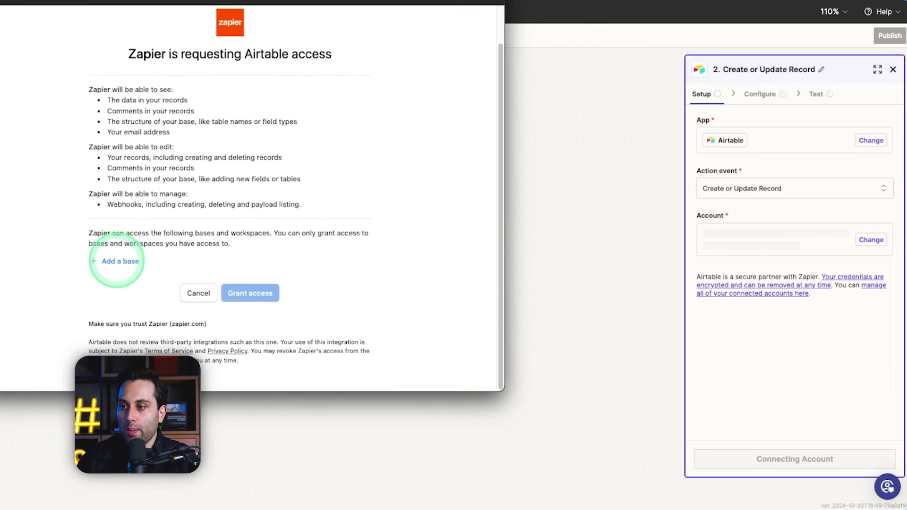
click(118, 260)
scroll(189, 175, down, 2)
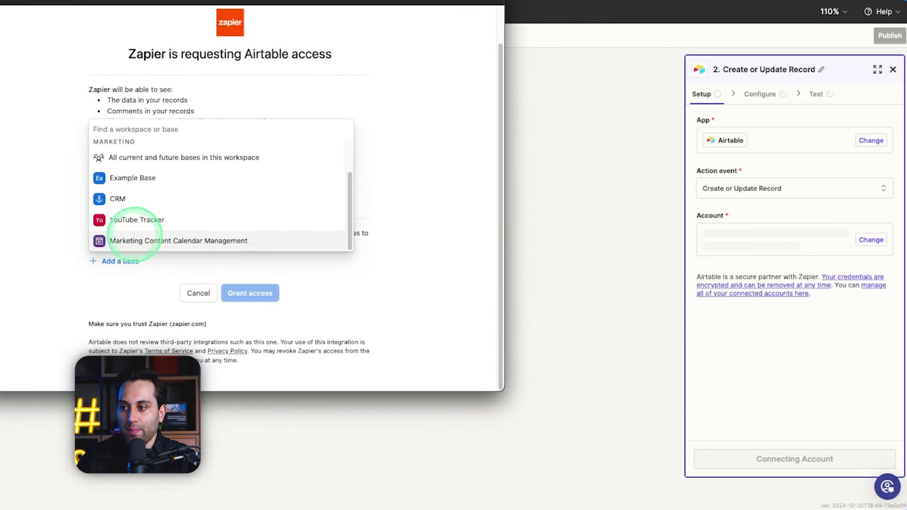
click(145, 240)
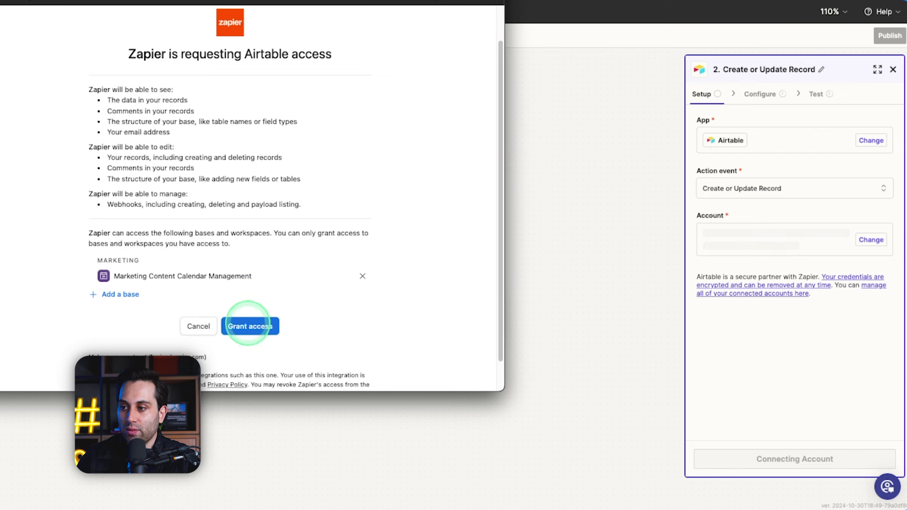
key(super+w)
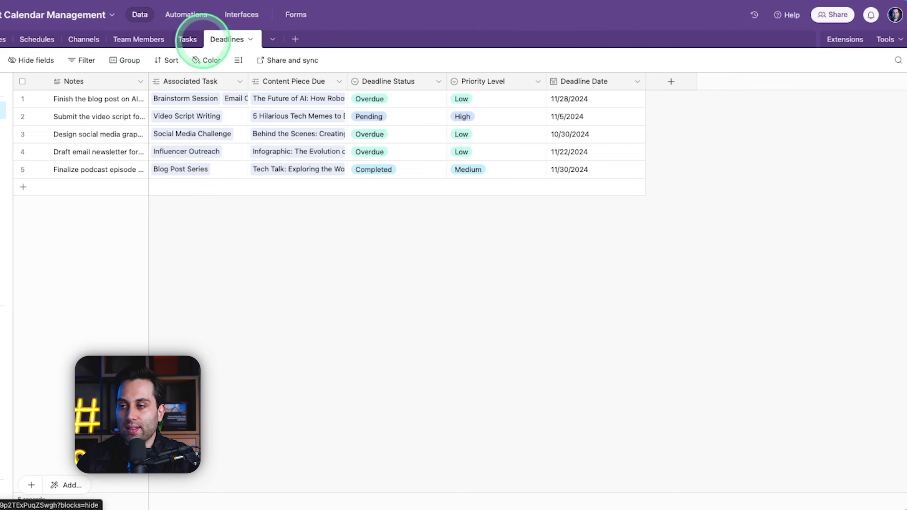
Create a blank table named 'Product Team JIRA'
click(187, 39)
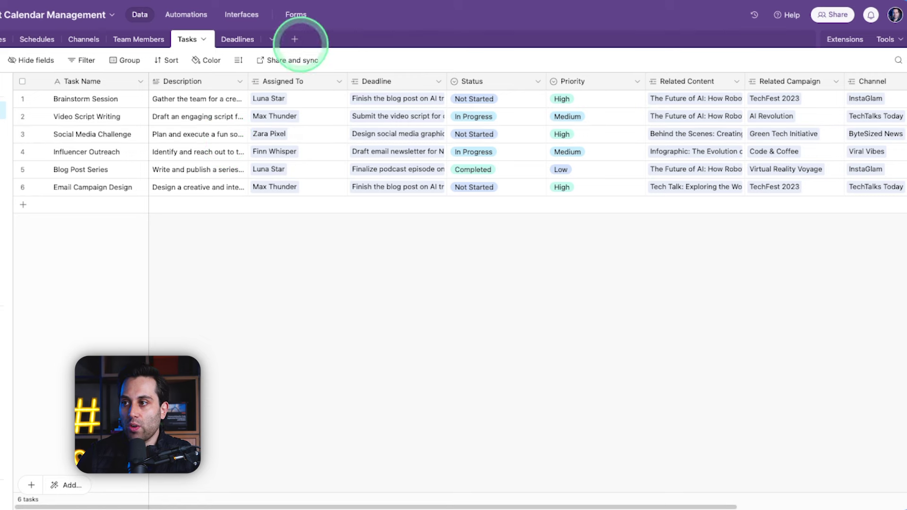
click(295, 39)
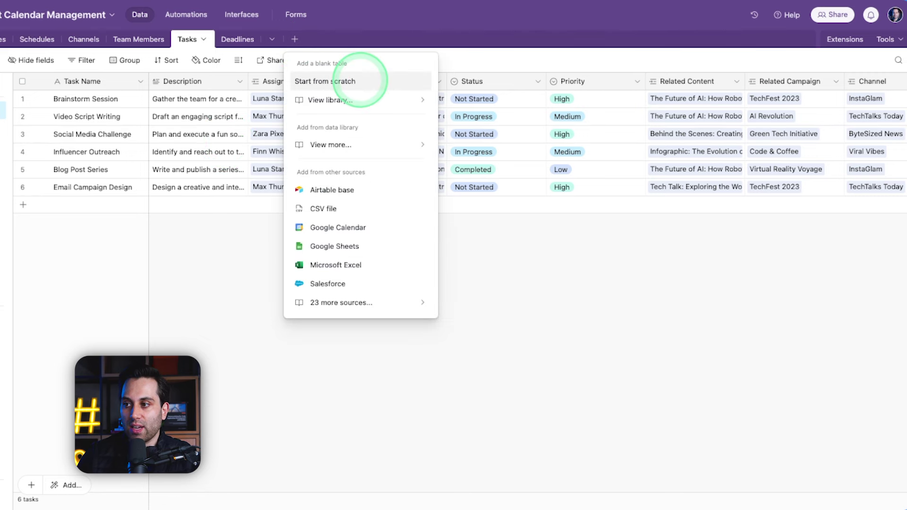
click(360, 80)
key(BackSpace)
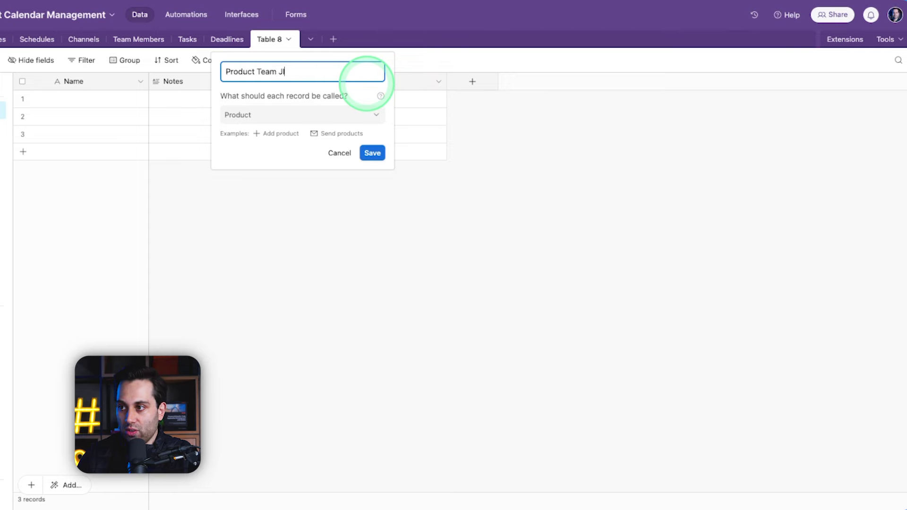
text(Product Team JIRA)
key(Return)
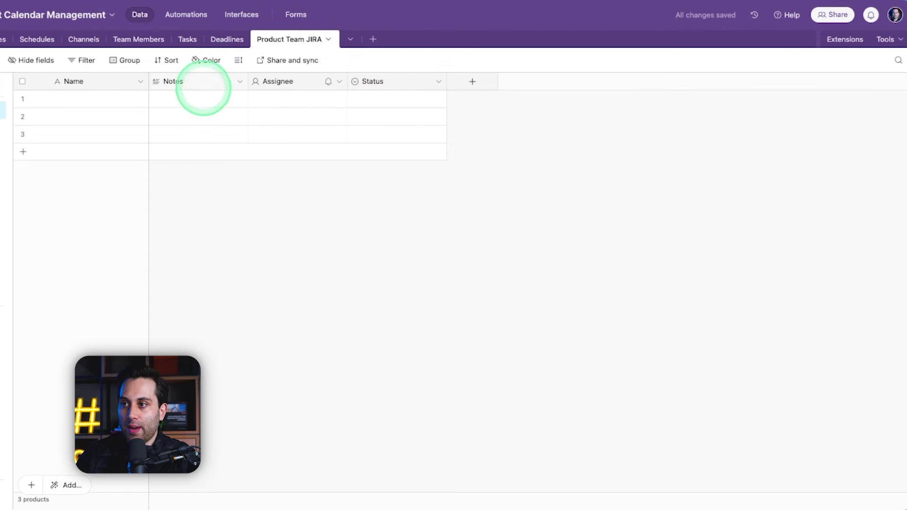
Delete the Notes field, rename Name to 'Task Name', and add a 'Due Date' date field
right_click(206, 84)
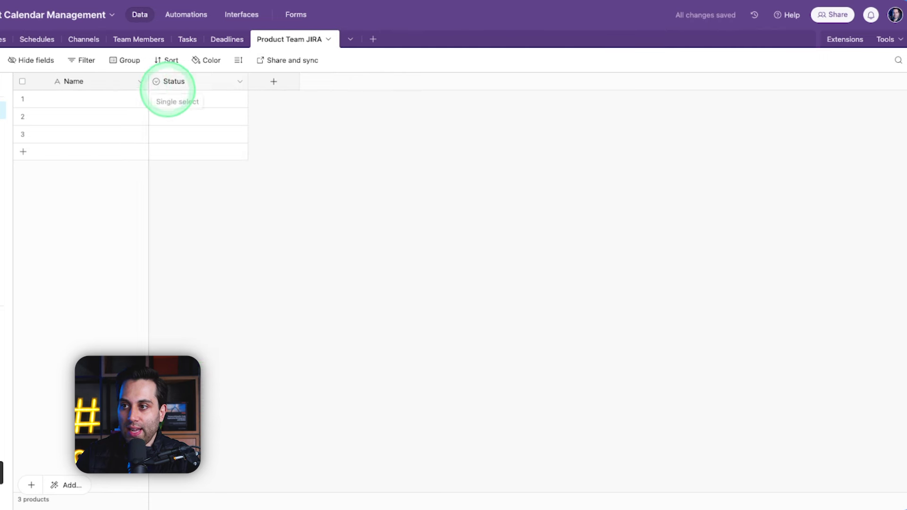
double_click(76, 81)
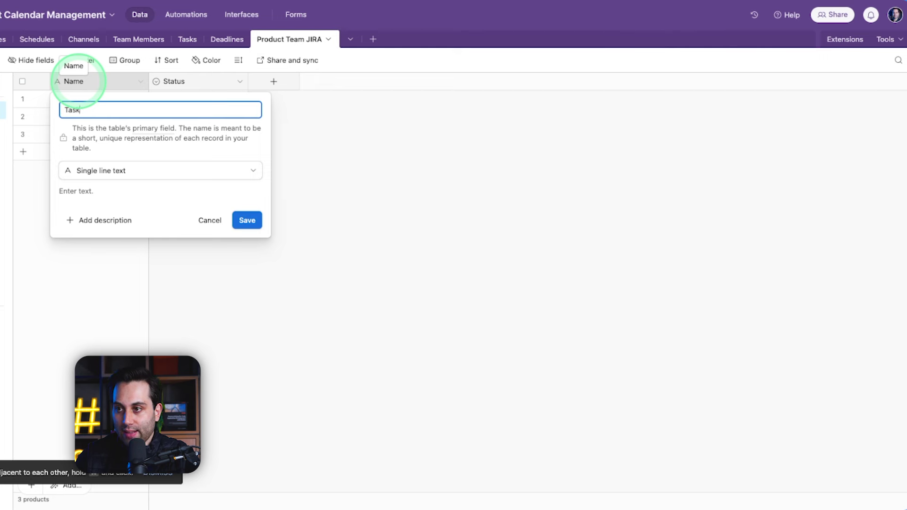
text(Task Name)
key(Return)
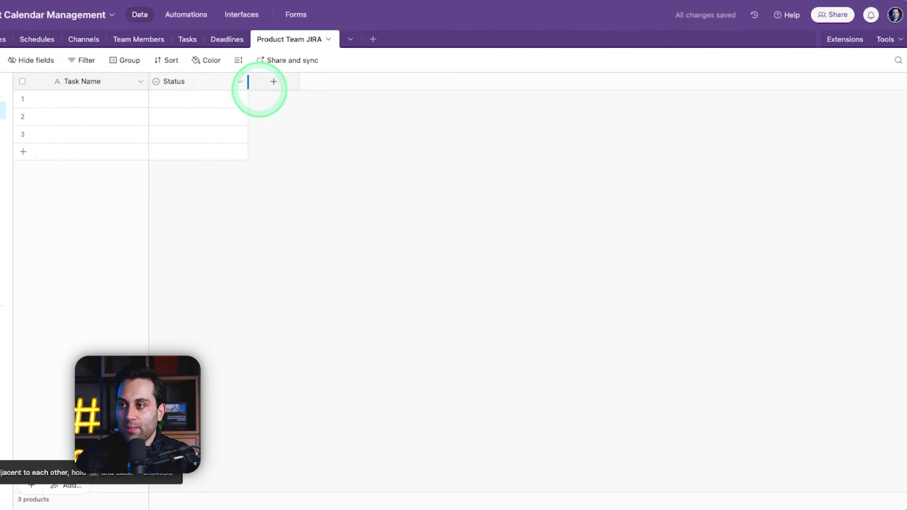
click(273, 82)
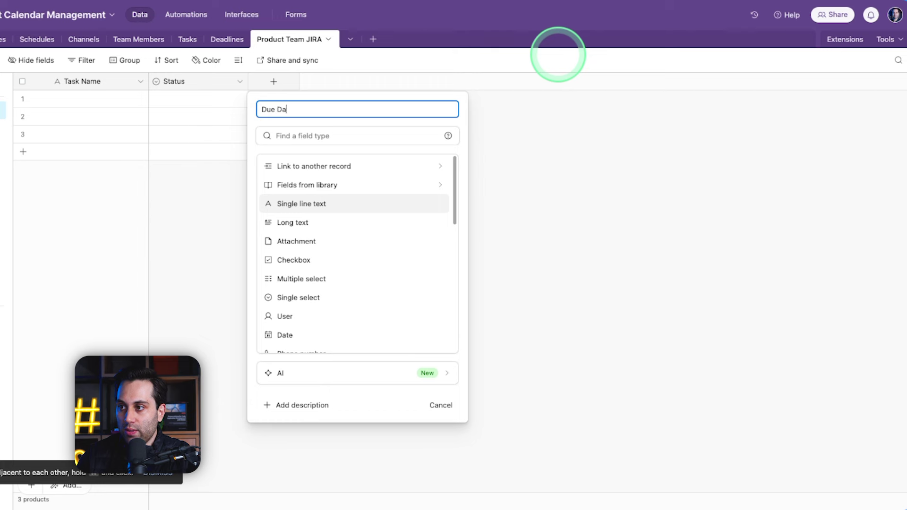
scroll(330, 293, down, 2)
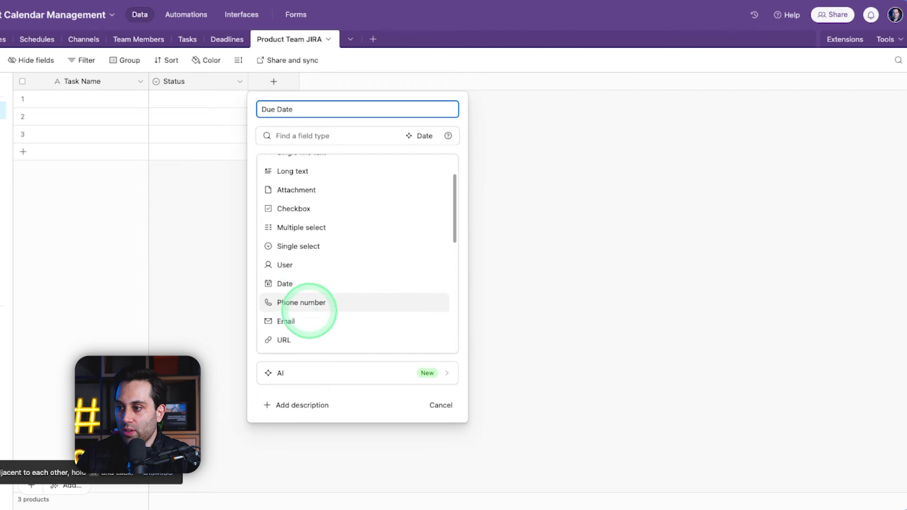
click(298, 283)
click(433, 309)
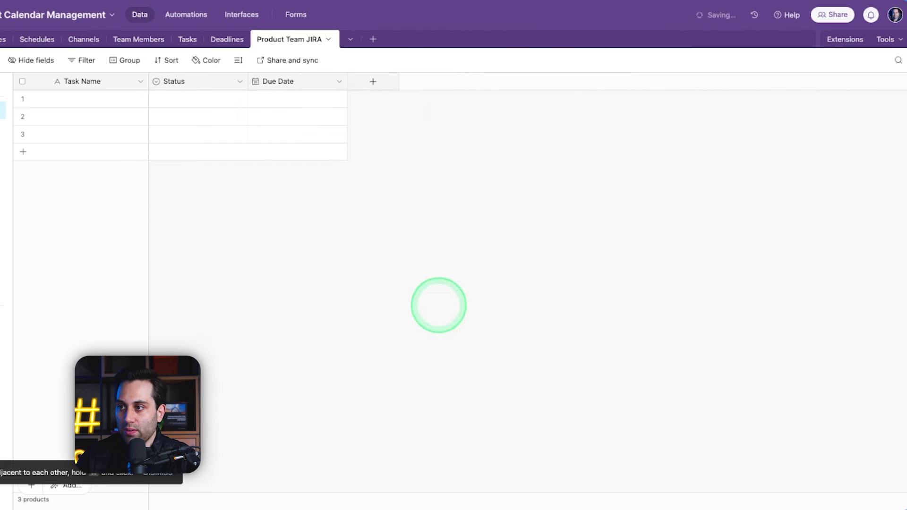
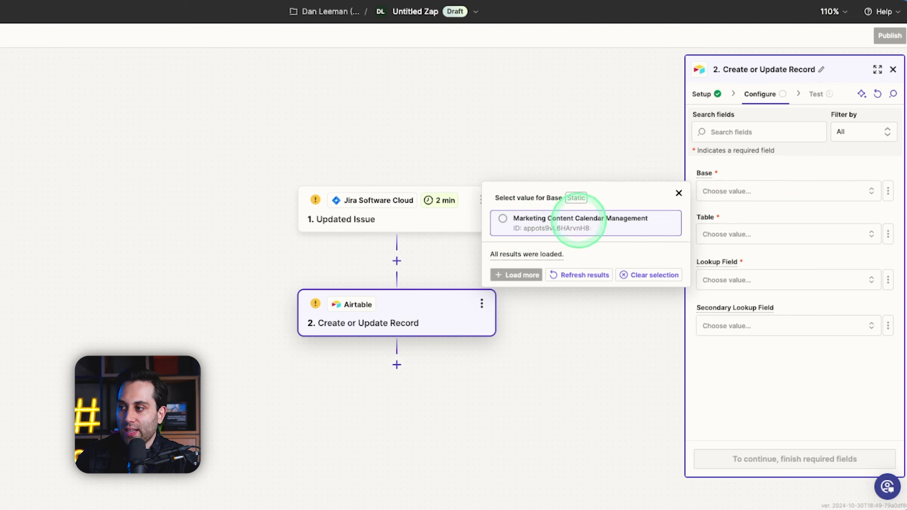
Select the Marketing Content Calendar Management base and its Product Team JIRA table
click(510, 219)
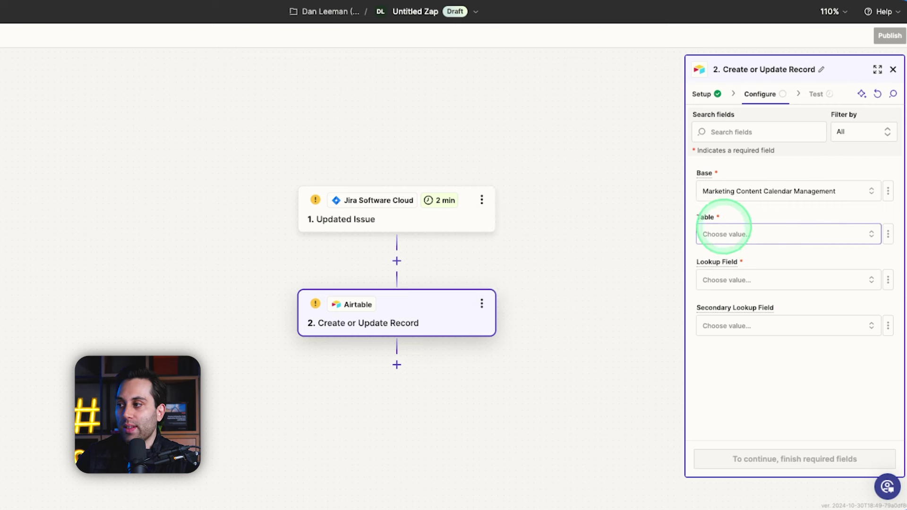
click(777, 230)
scroll(550, 308, down, 3)
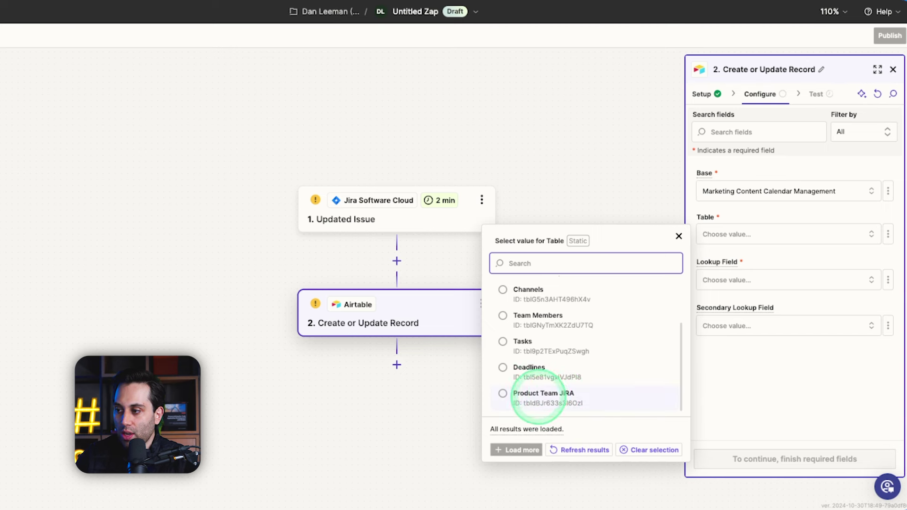
click(538, 399)
Set the lookup field to Task Name and the secondary lookup field to Status
click(756, 279)
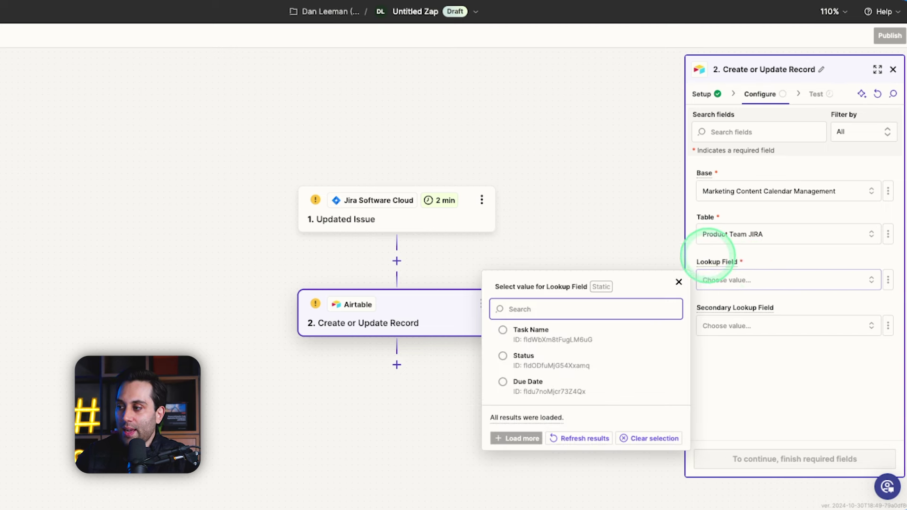
click(720, 276)
click(713, 280)
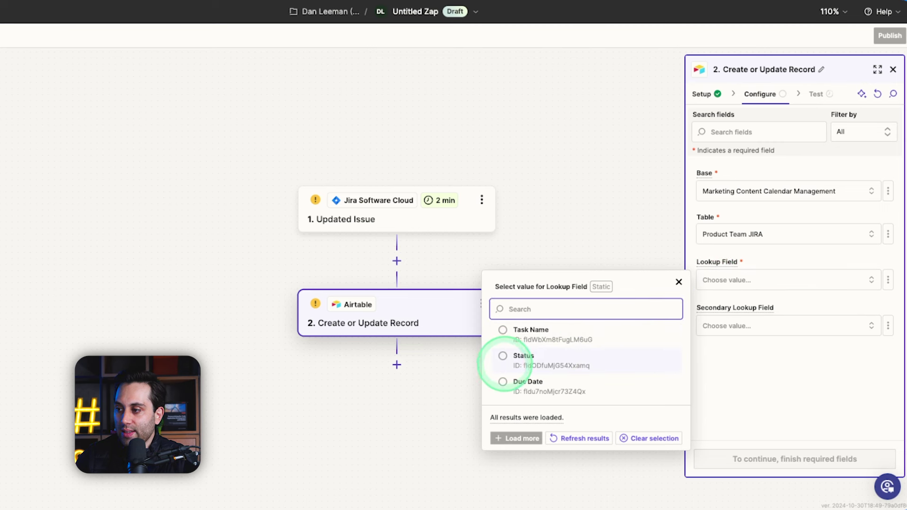
click(519, 329)
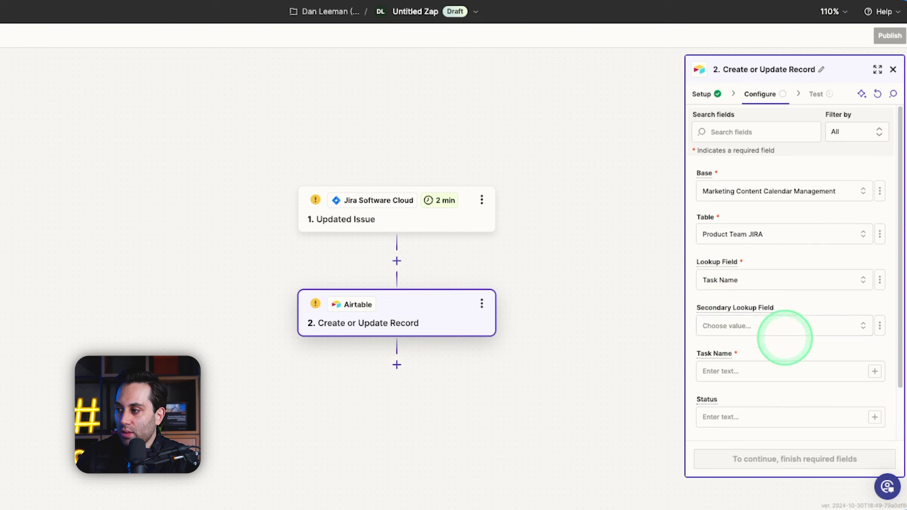
click(775, 323)
scroll(776, 323, down, 1)
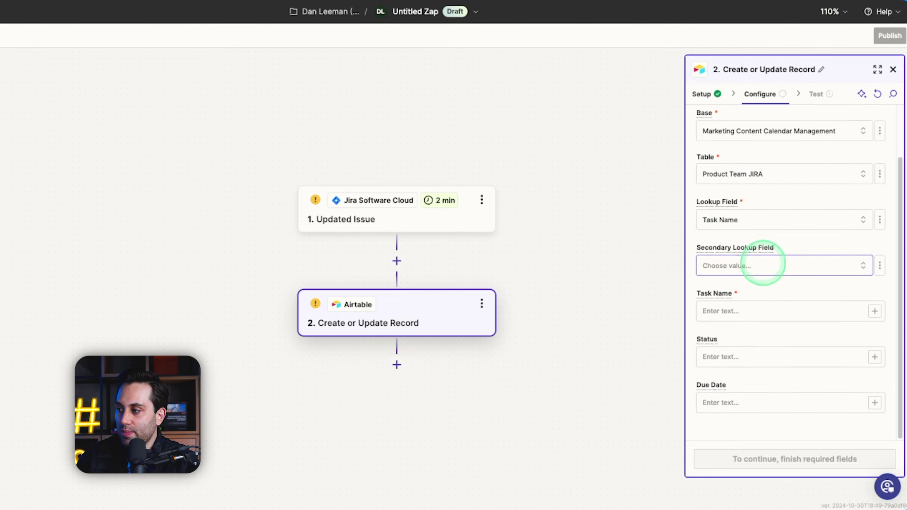
click(763, 264)
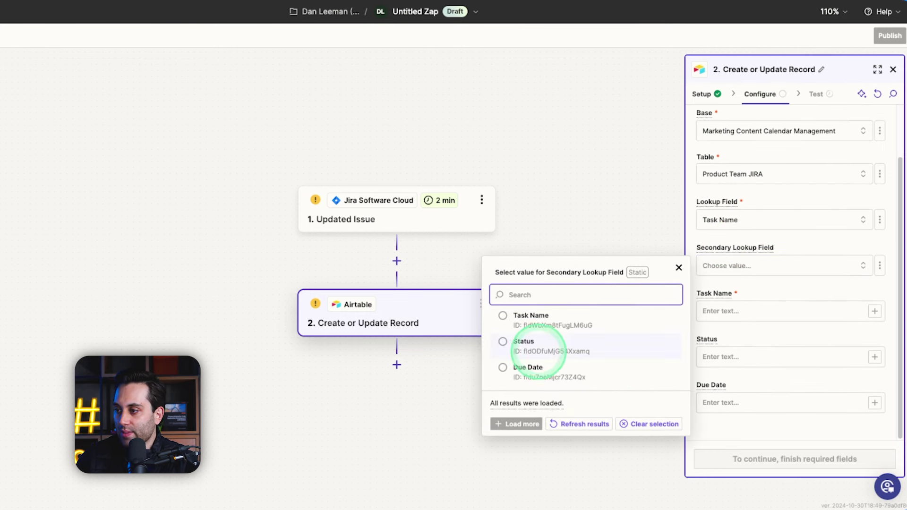
click(541, 350)
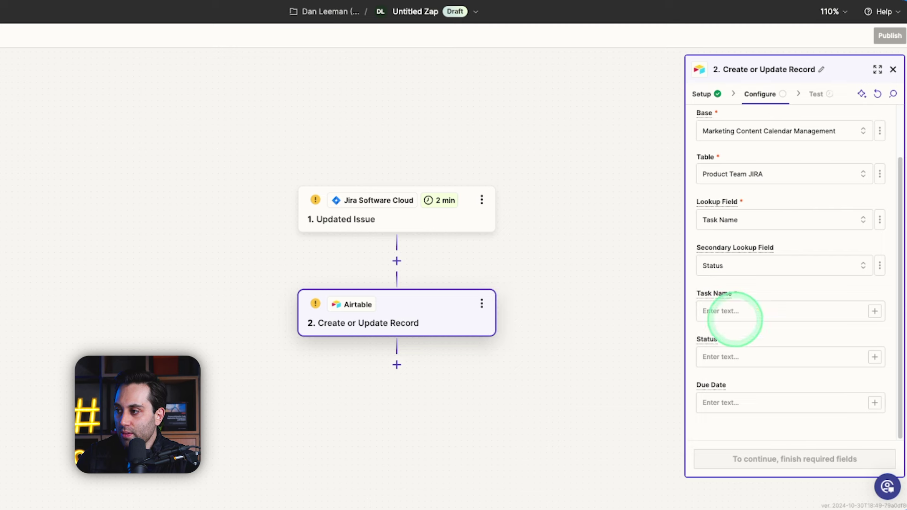
click(732, 312)
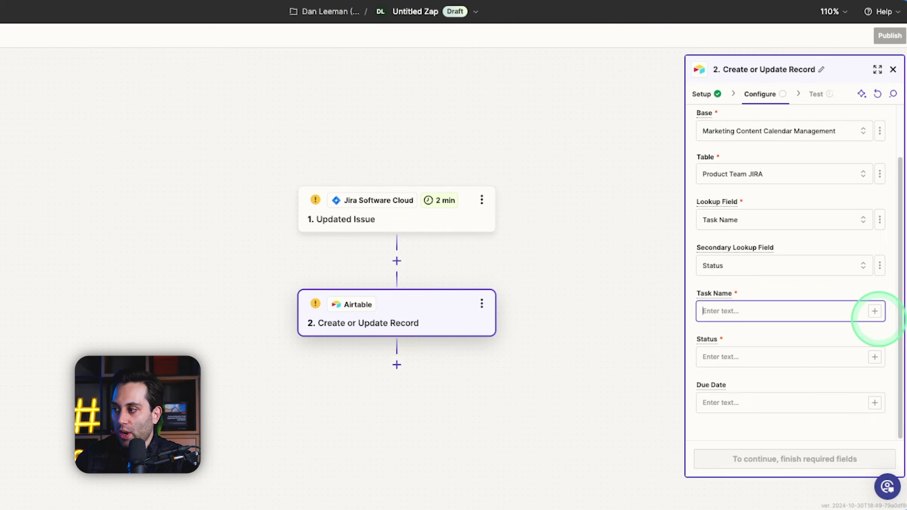
Test the Jira Updated Issue trigger, keep the sample issue, and return to Airtable field mapping
click(353, 218)
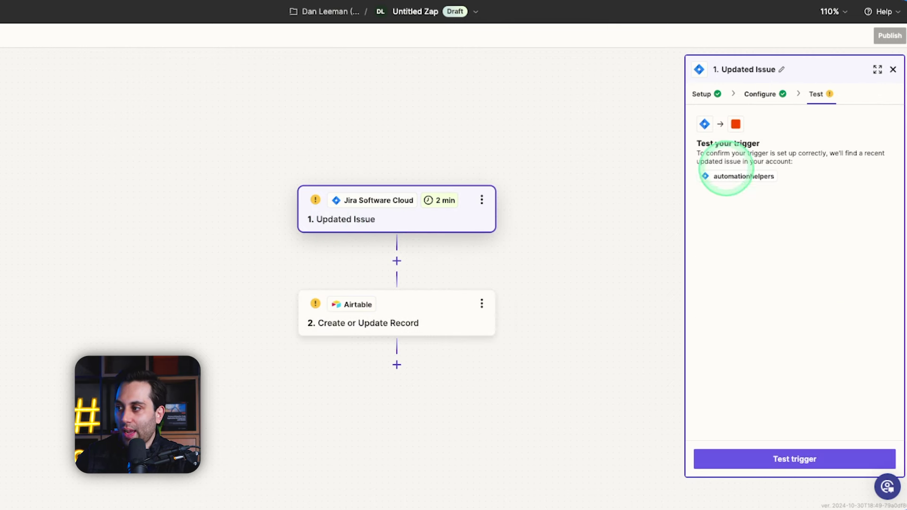
click(770, 464)
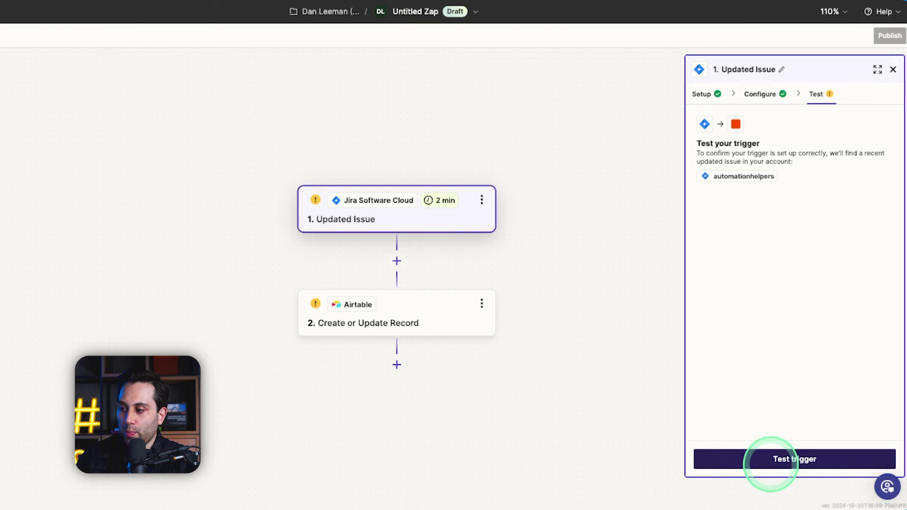
click(770, 465)
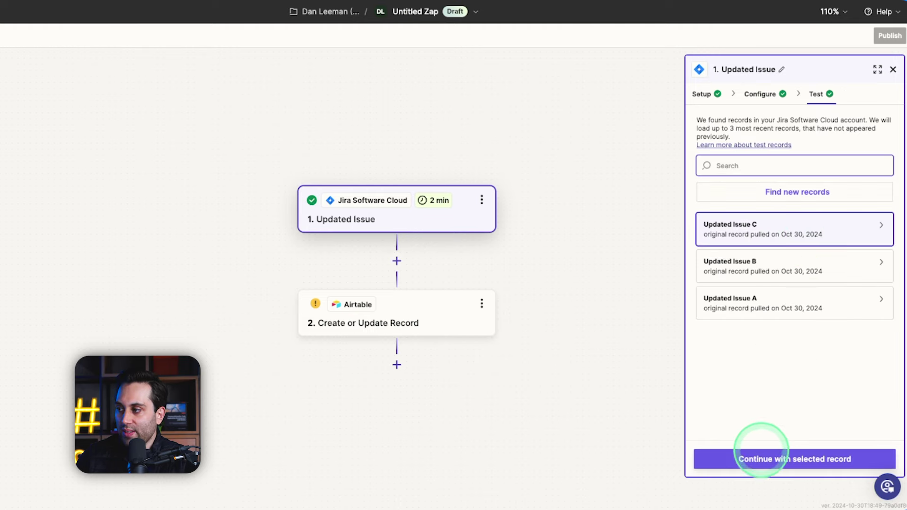
click(749, 457)
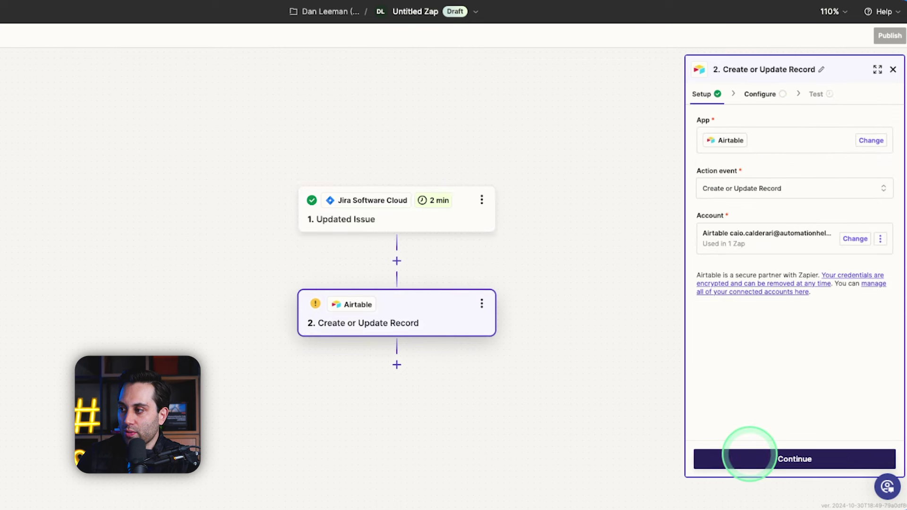
click(749, 457)
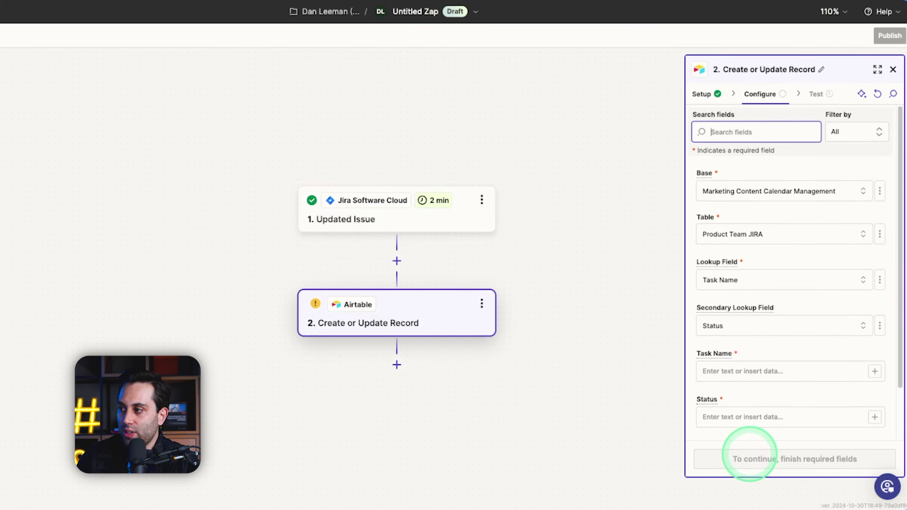
scroll(843, 333, down, 2)
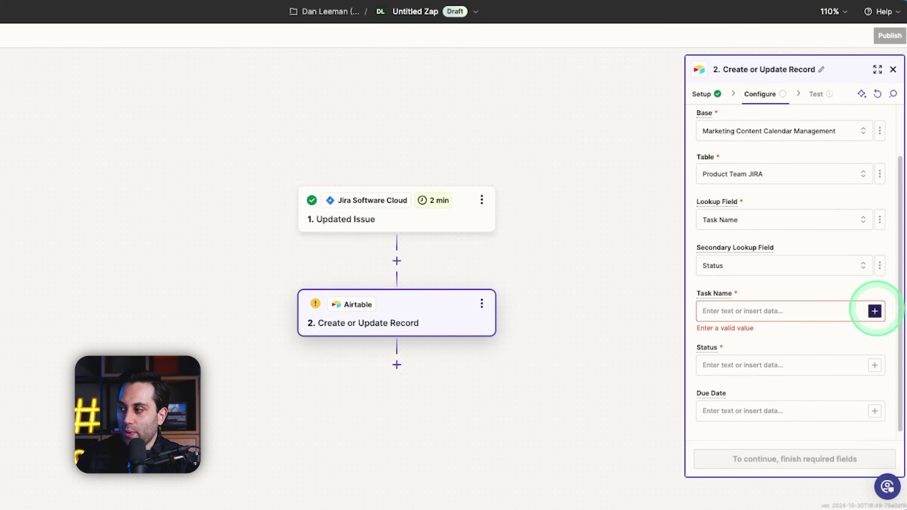
click(874, 311)
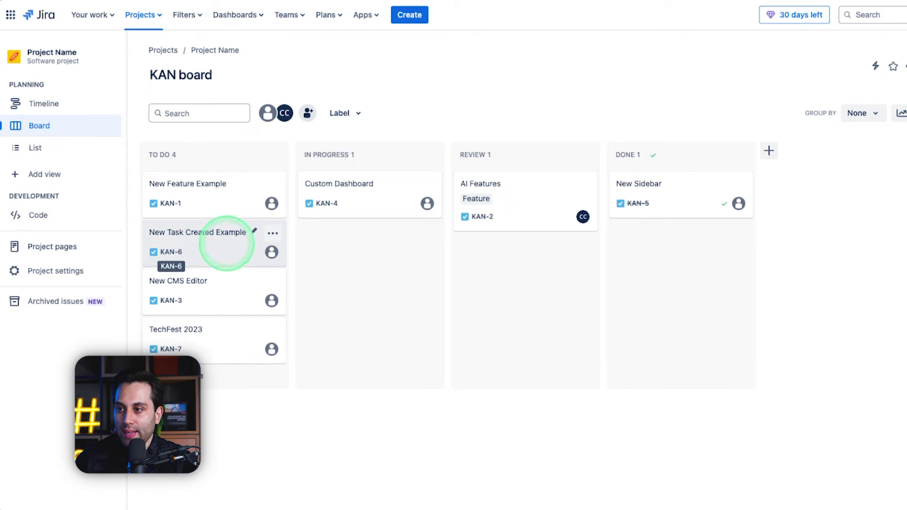
Review the AI Features issue on the Jira KAN board, then bring up Jira data for Task Name
click(480, 183)
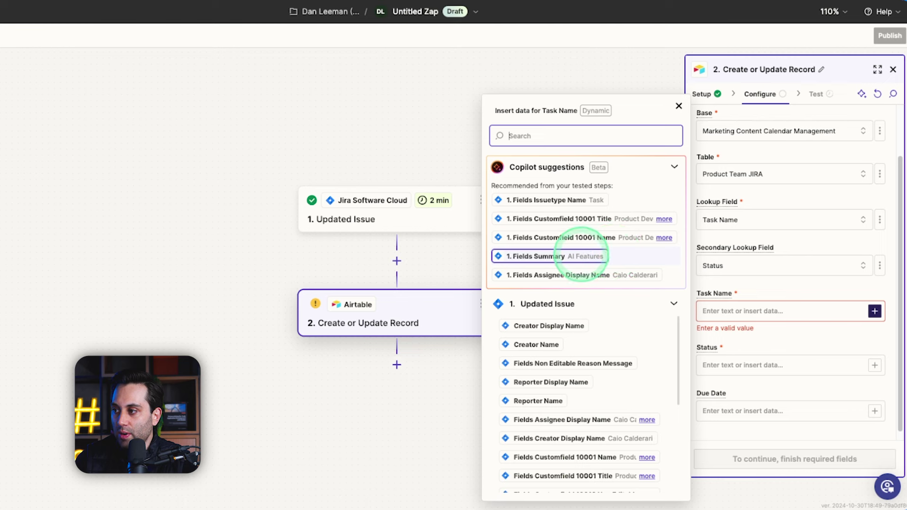
Fill the Airtable Task Name with the Jira issue's Fields Summary
click(577, 256)
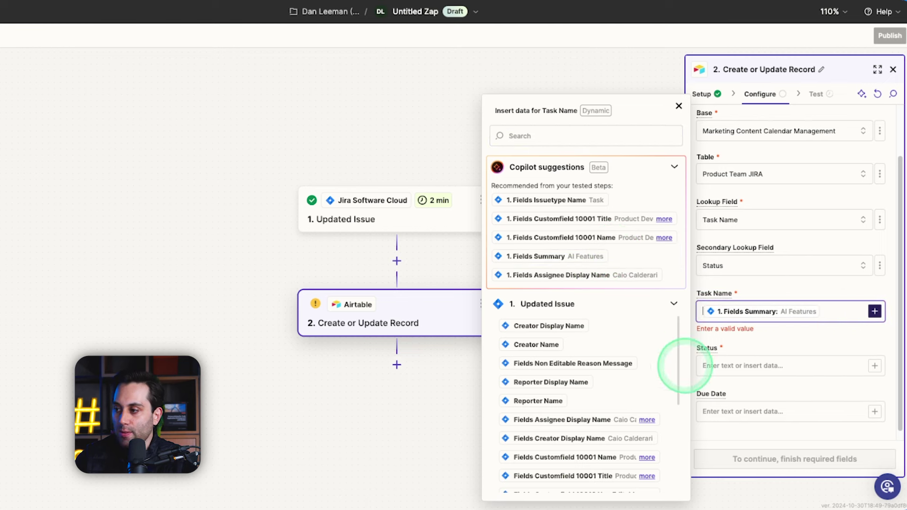
scroll(610, 370, down, 4)
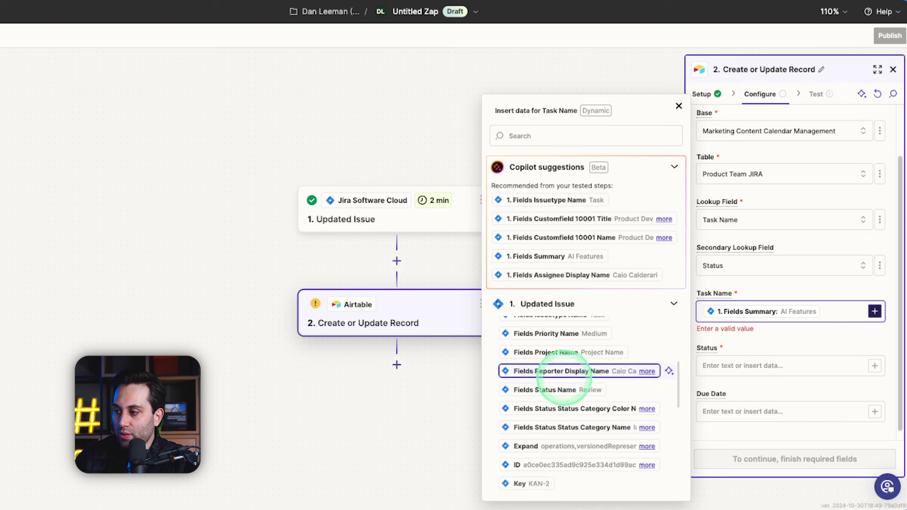
scroll(581, 416, down, 3)
scroll(556, 432, down, 4)
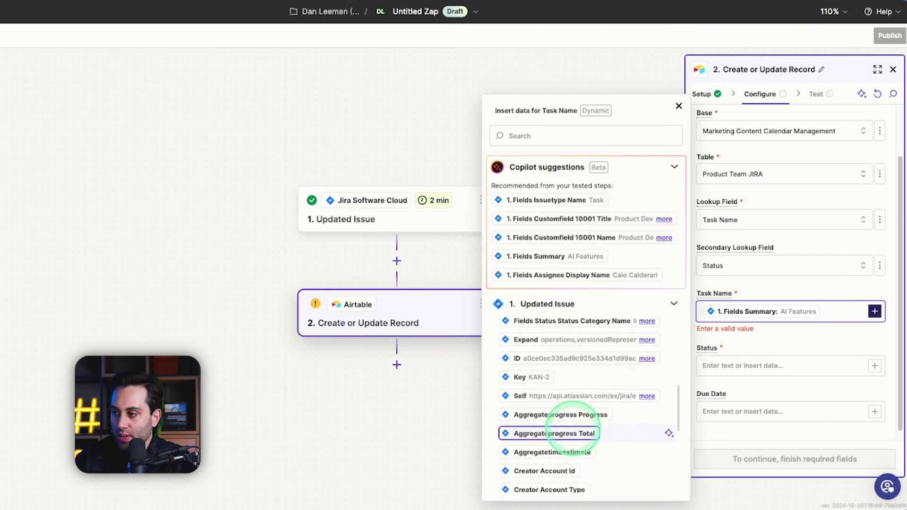
scroll(575, 368, down, 6)
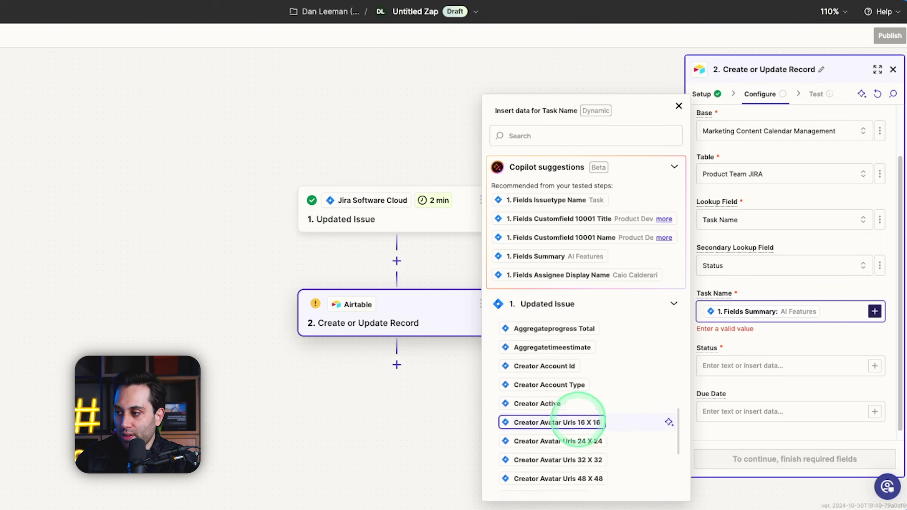
scroll(584, 409, down, 5)
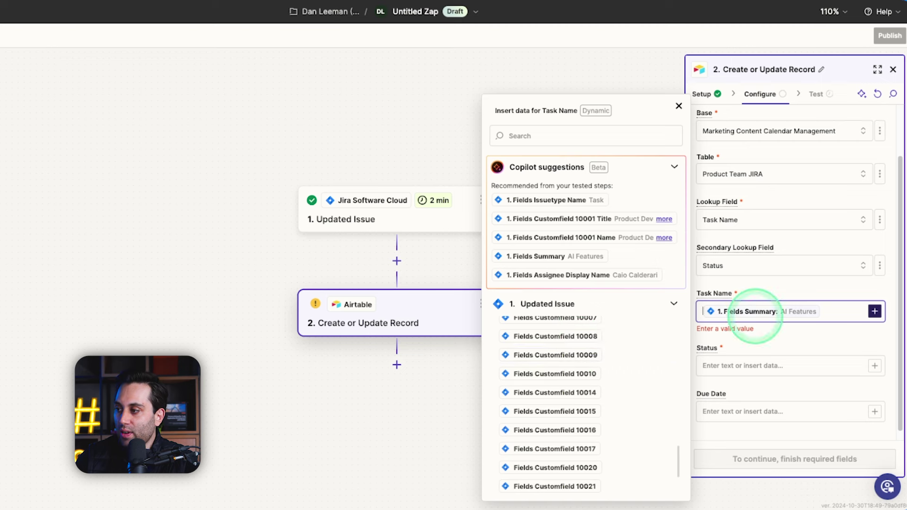
scroll(581, 352, down, 2)
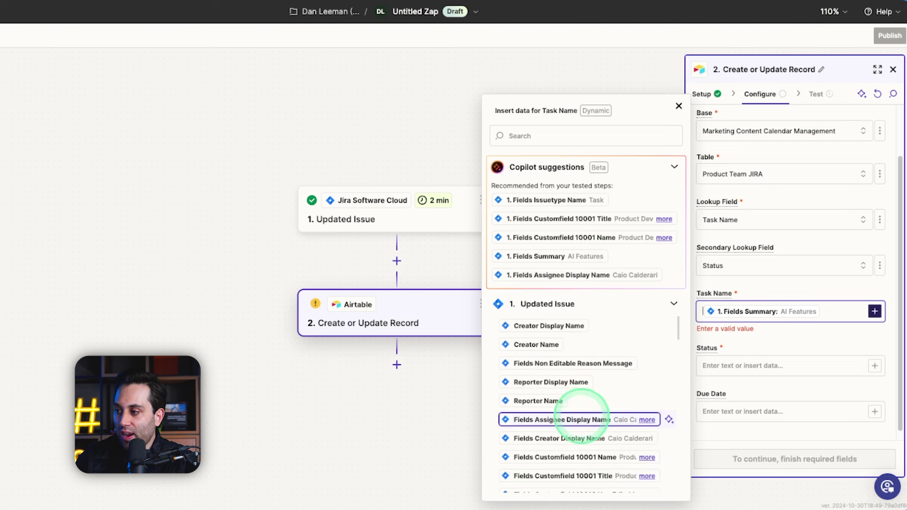
scroll(614, 428, down, 3)
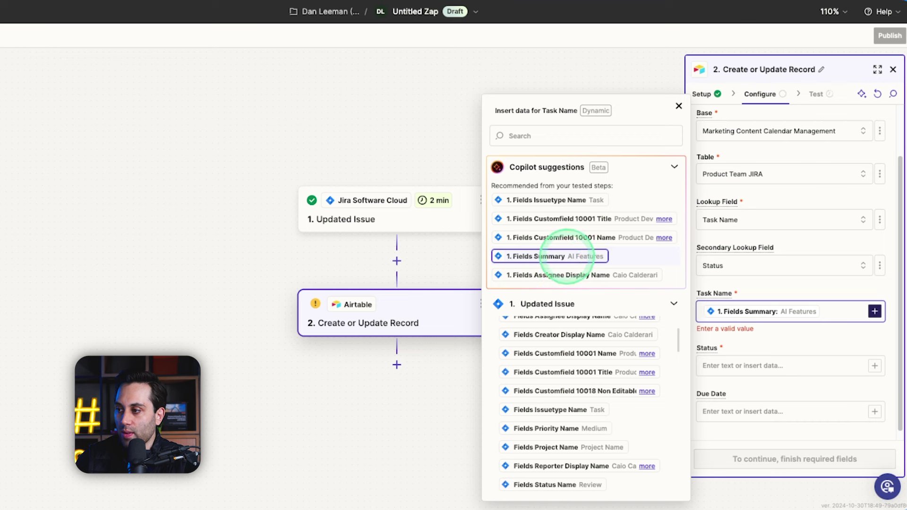
Map Status to Jira Fields Status Name and Due Date to Duedate, then continue to testing
click(812, 365)
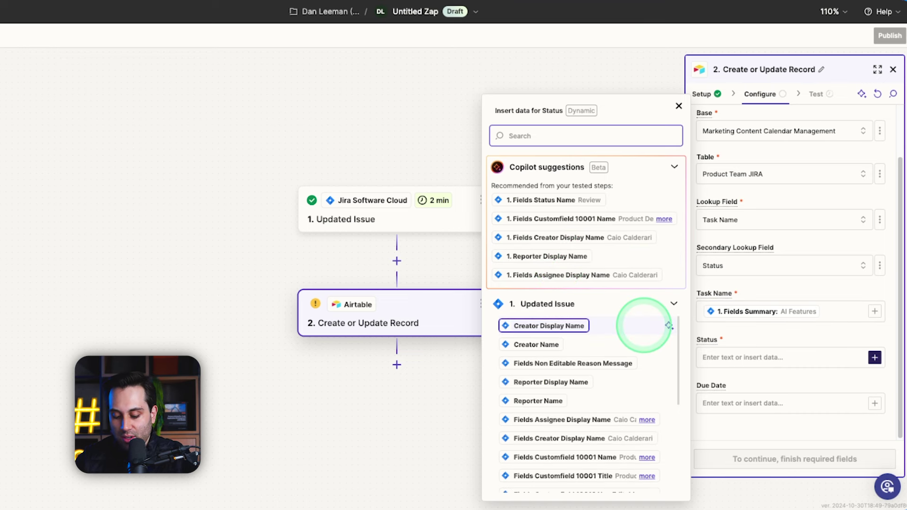
text(status)
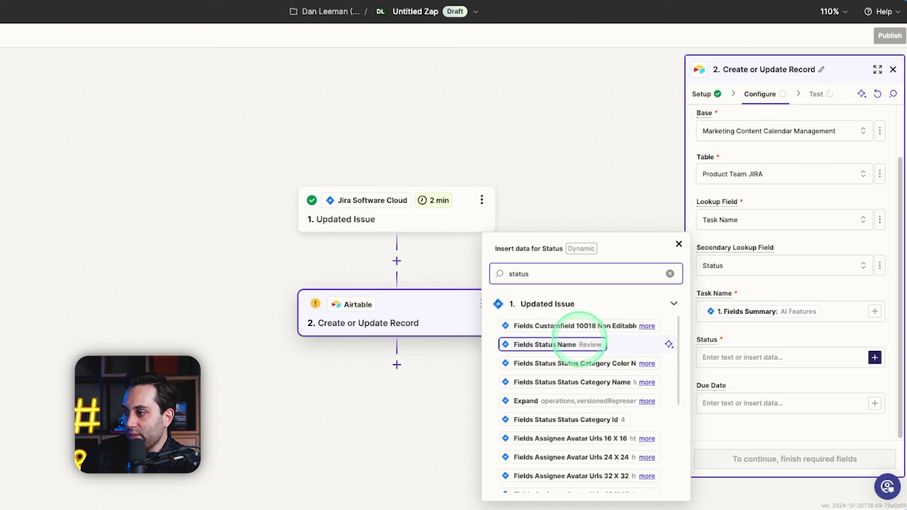
click(584, 345)
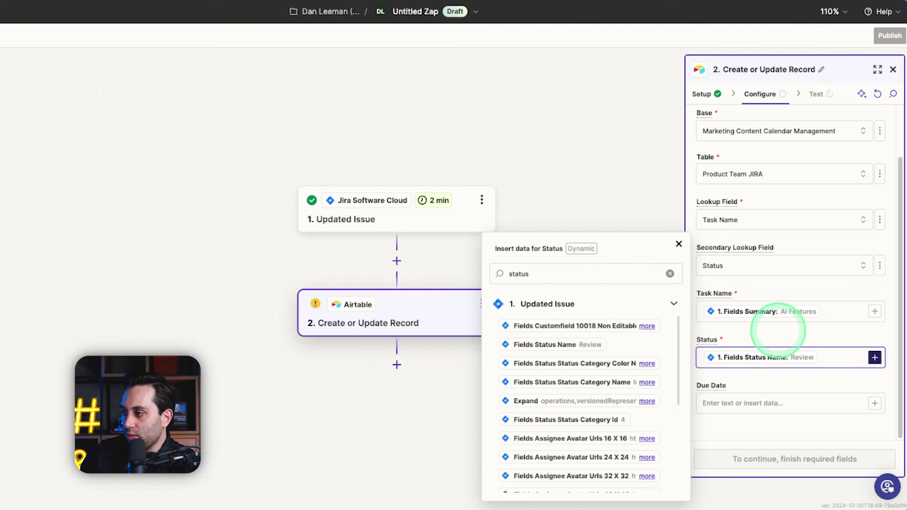
click(770, 329)
click(779, 403)
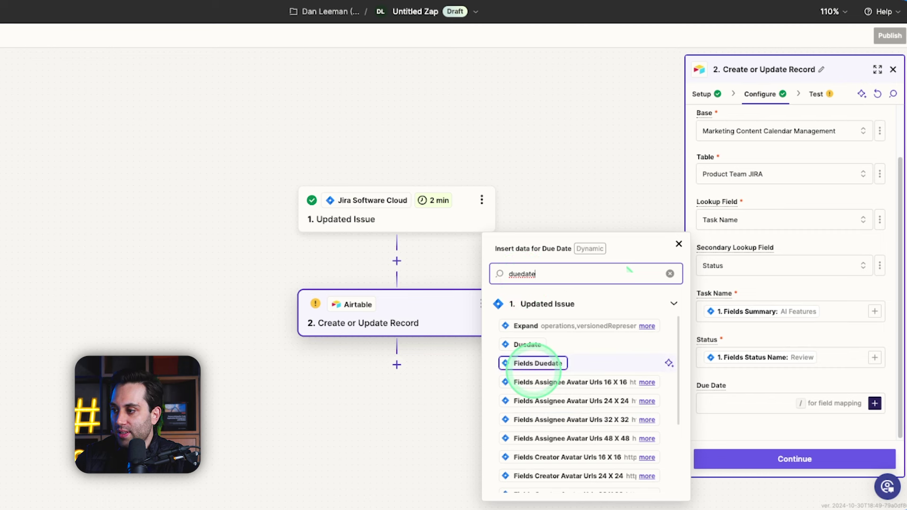
click(524, 345)
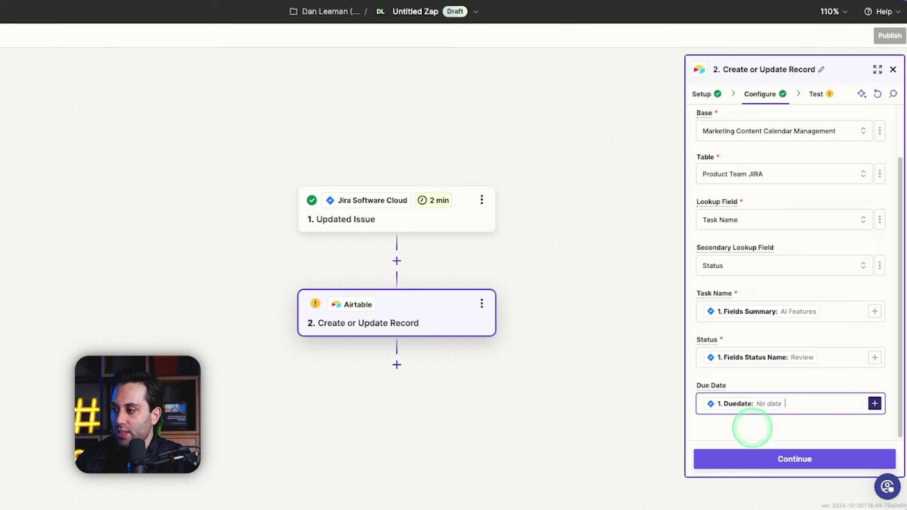
click(784, 459)
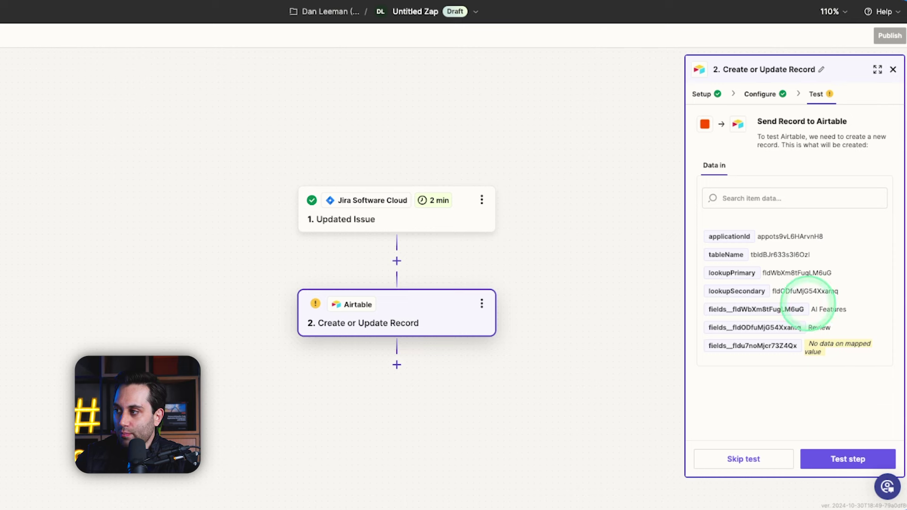
Send a test Airtable record built from the AI Features issue
click(846, 459)
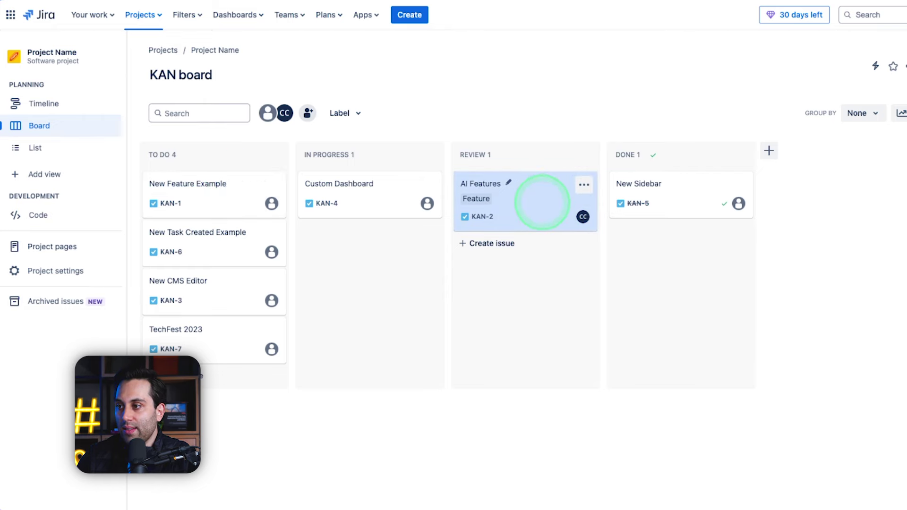
Set the AI Features due date to Nov 29, 2024 and drag New Feature Example into In Progress
click(542, 202)
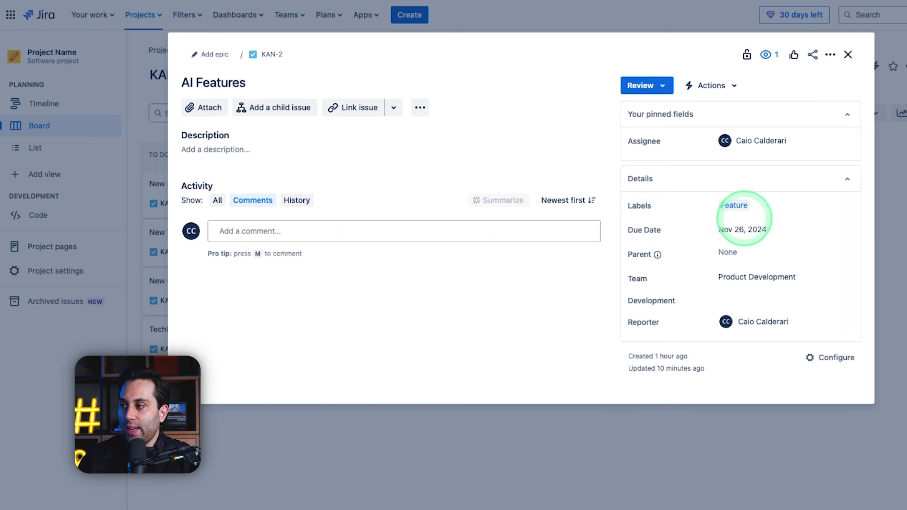
click(742, 228)
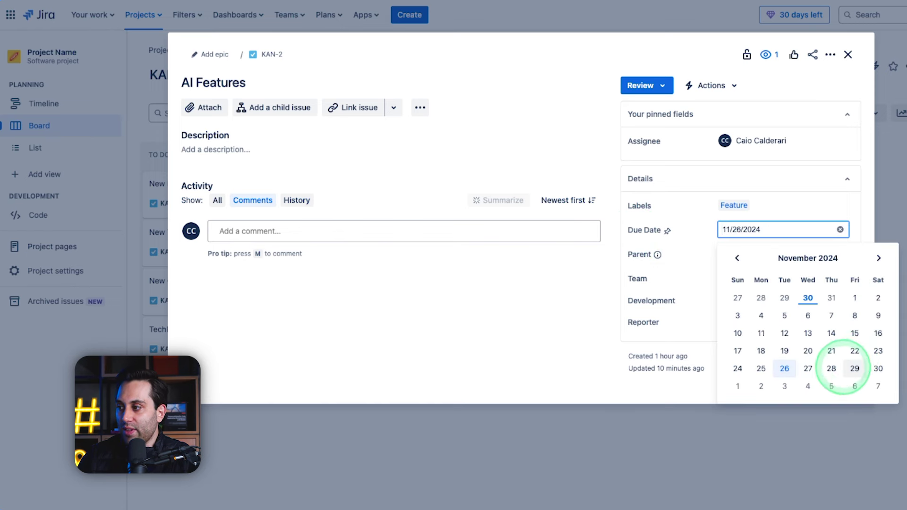
click(855, 369)
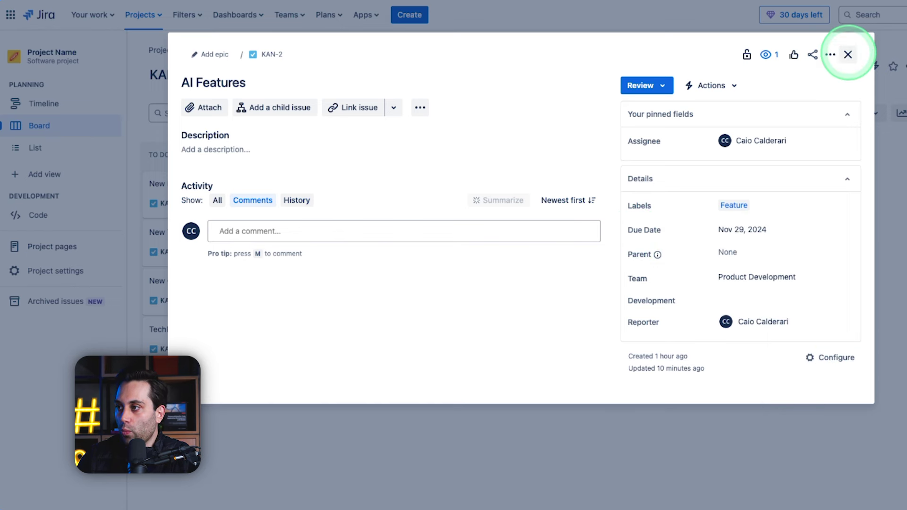
click(848, 54)
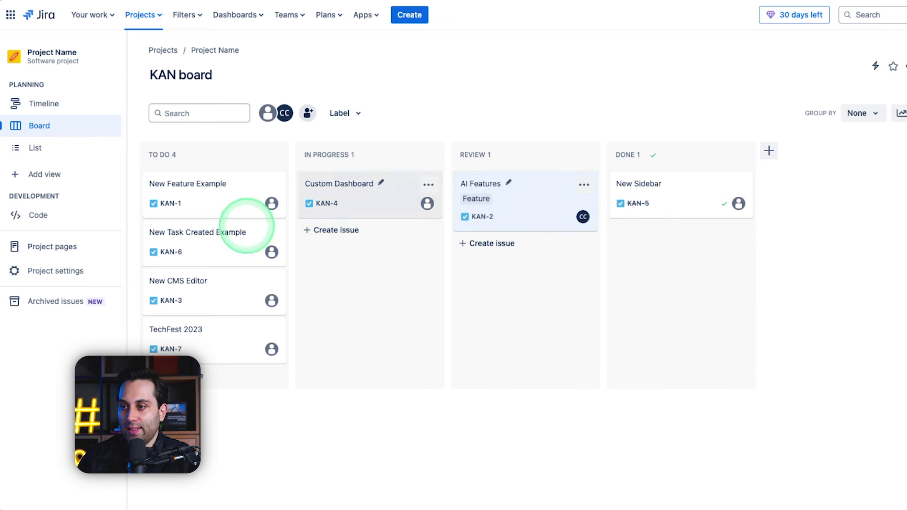
drag(221, 193, 346, 179)
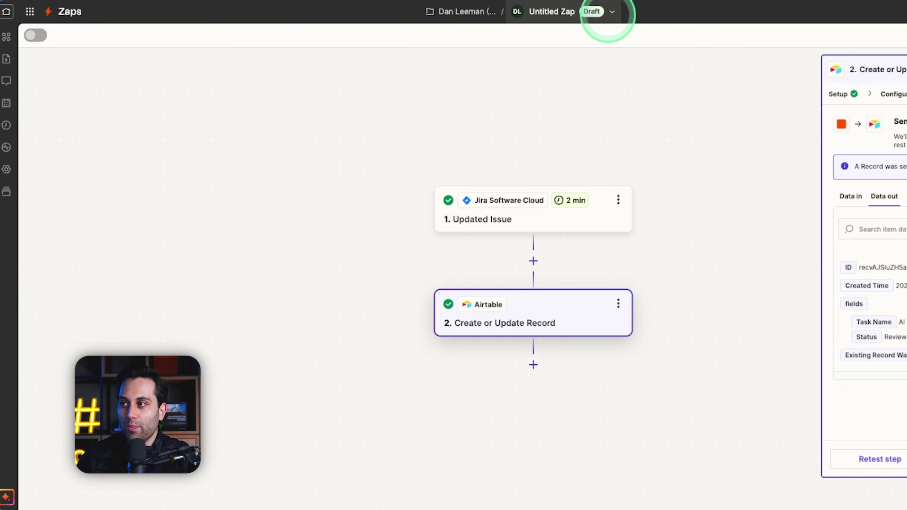
Rename the Zap to 'Jira and Airtable Integration' and switch it on
click(611, 10)
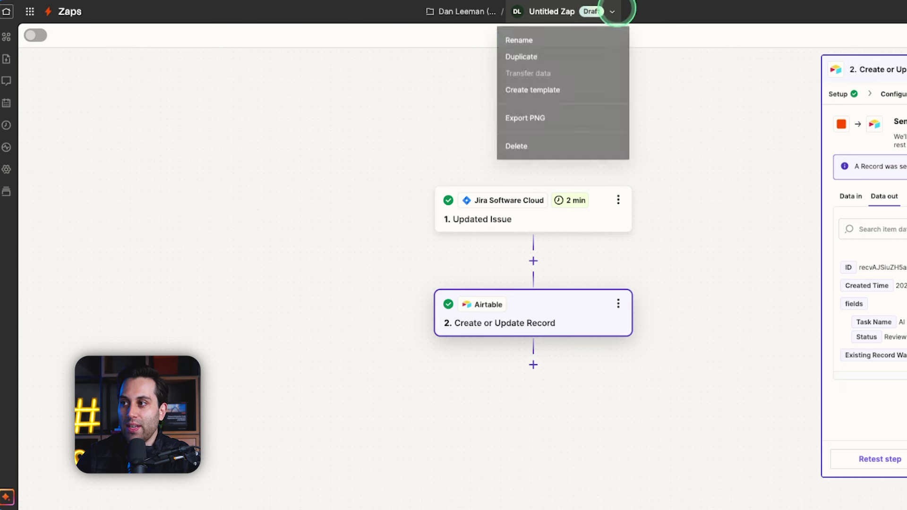
click(548, 39)
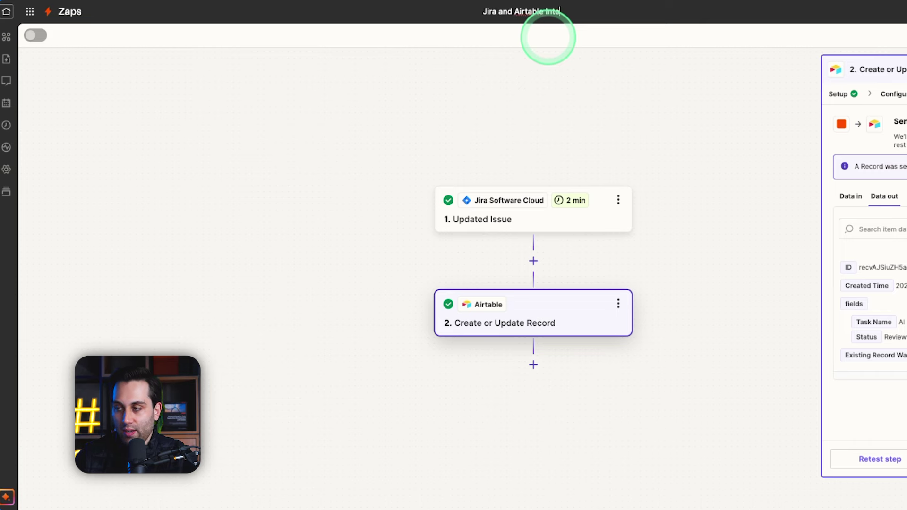
text(Jira and Airtable Integration)
key(Return)
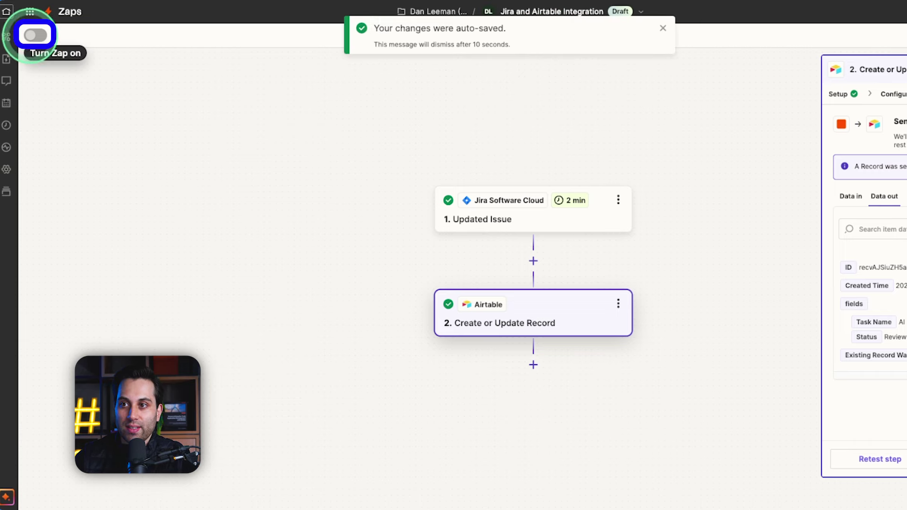
click(35, 35)
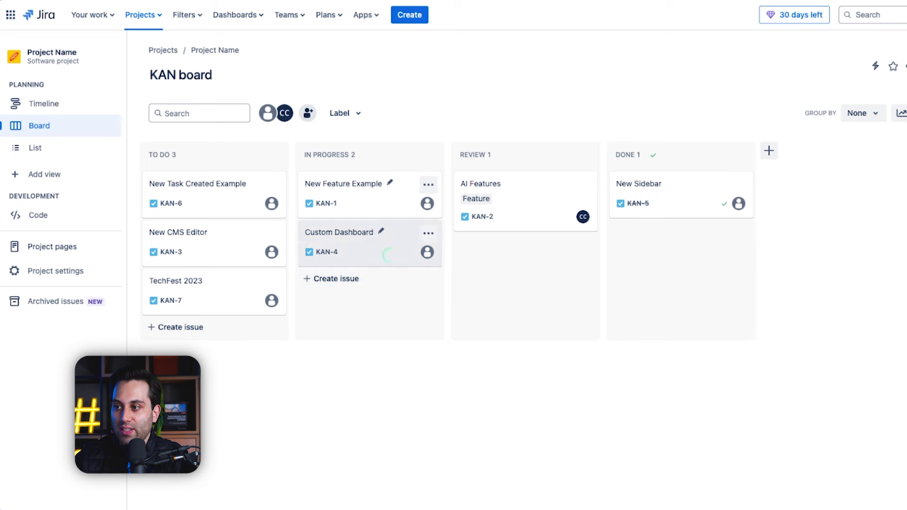
Move Custom Dashboard and New Feature Example into Review, and New CMS Editor into In Progress
drag(387, 255, 477, 264)
drag(375, 209, 477, 186)
drag(222, 243, 334, 229)
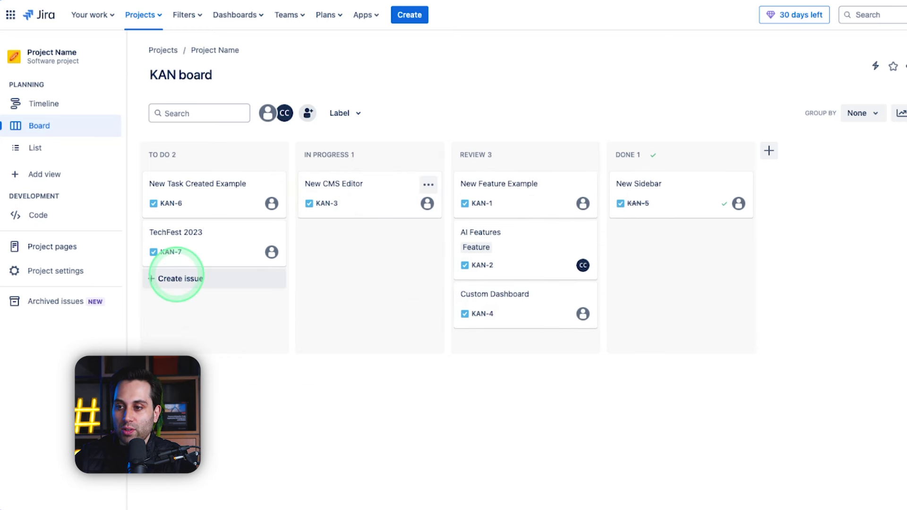
Add To Do issue 'New Feature Example Added Here', edit its due date, and move New Feature Example to Done
click(177, 277)
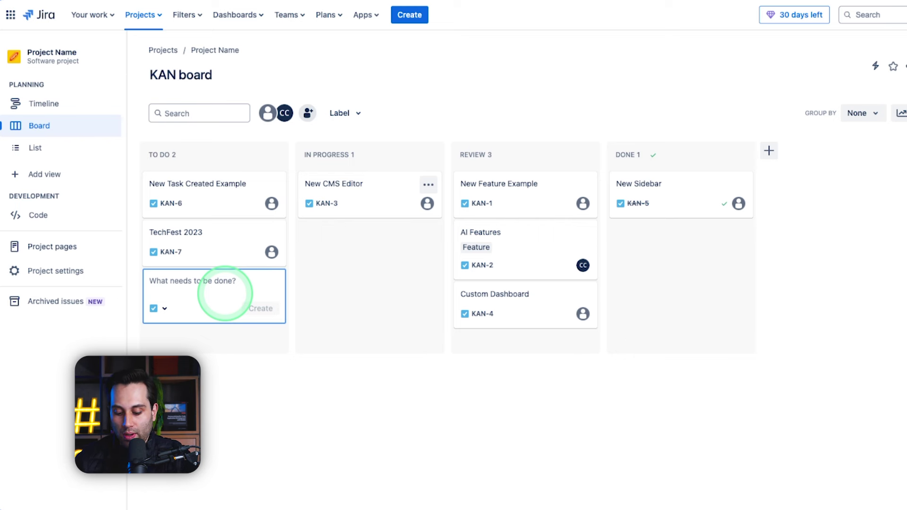
text(New Feature Example Added Here)
click(259, 310)
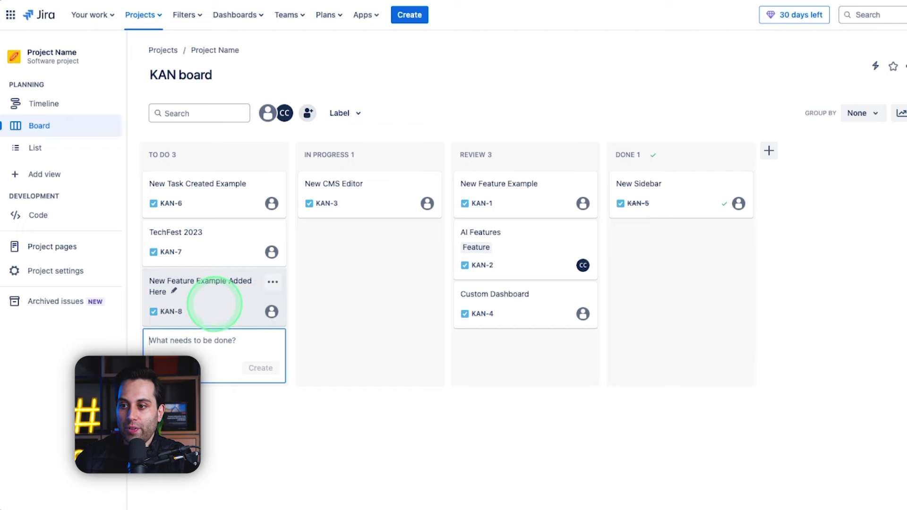
click(215, 303)
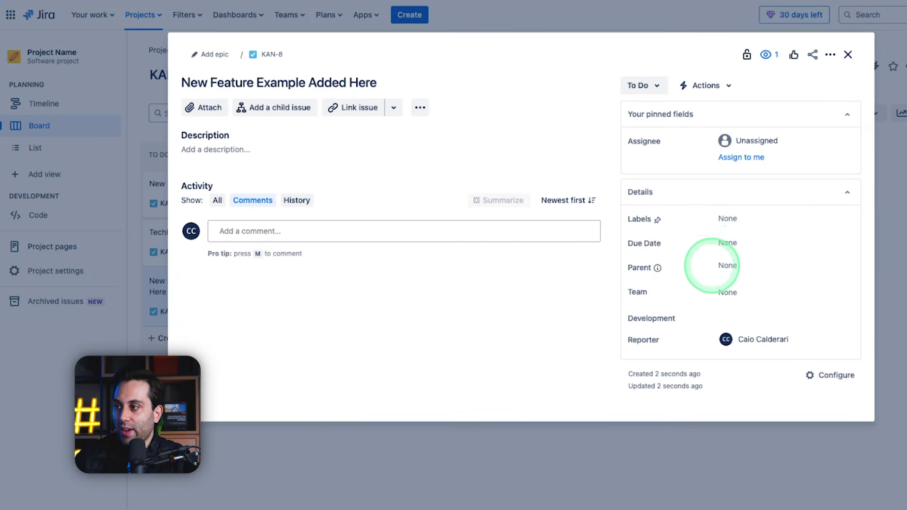
click(734, 241)
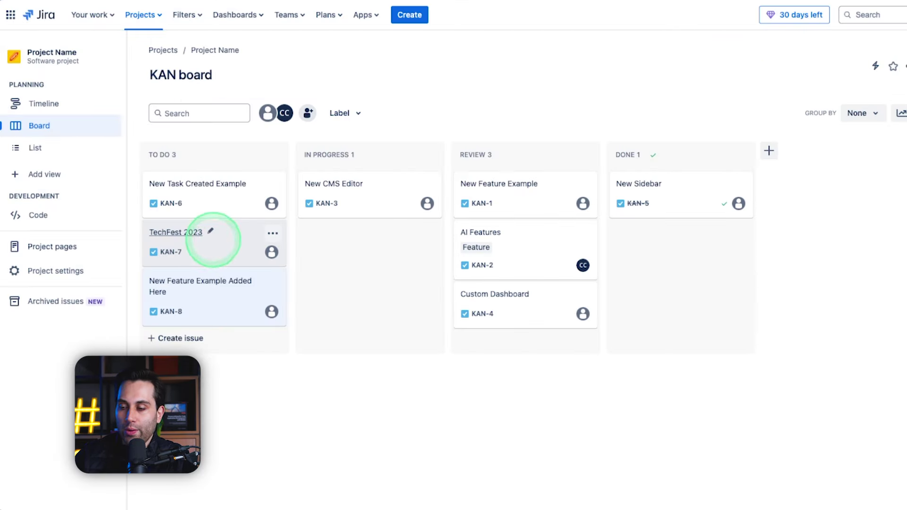
mouse_move(213, 239)
mouse_down()
mouse_move(284, 259)
mouse_move(216, 238)
mouse_up()
drag(219, 191, 415, 165)
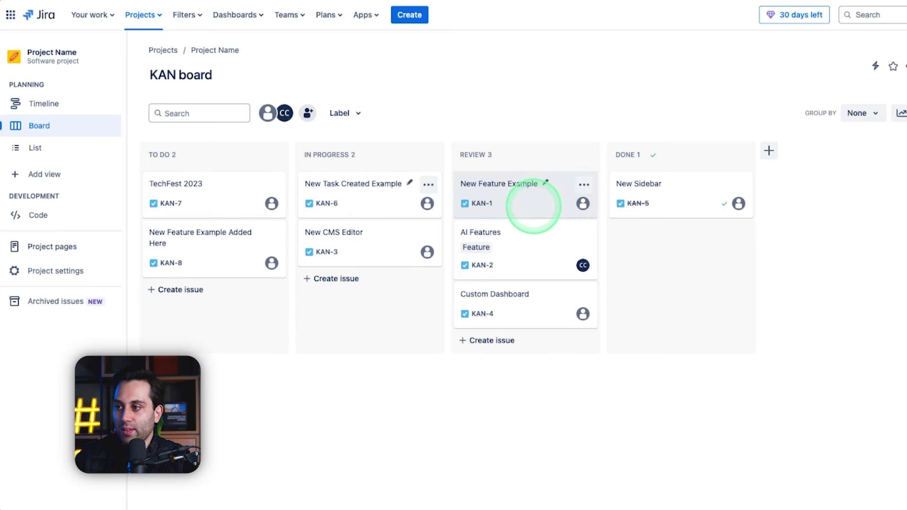
drag(533, 204, 668, 178)
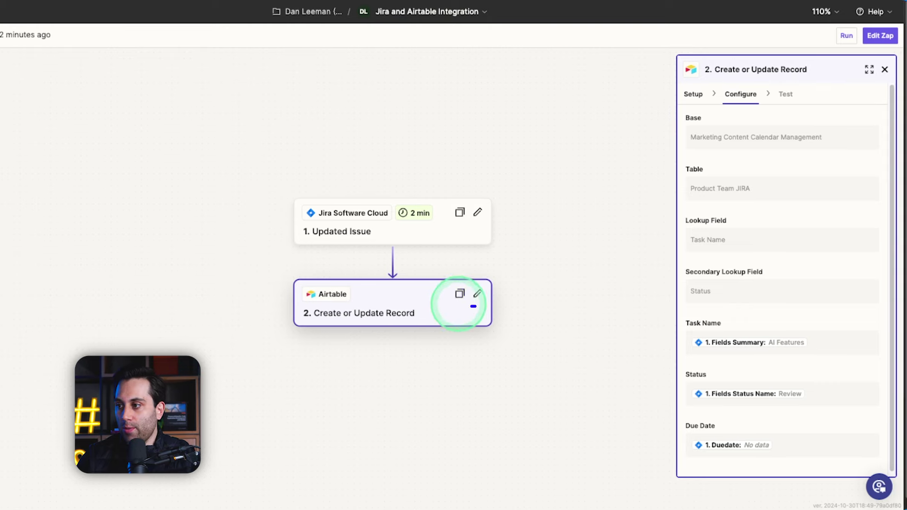
Remap the Airtable Due Date from Duedate to Fields Customfield 10037 and publish version 2
click(477, 294)
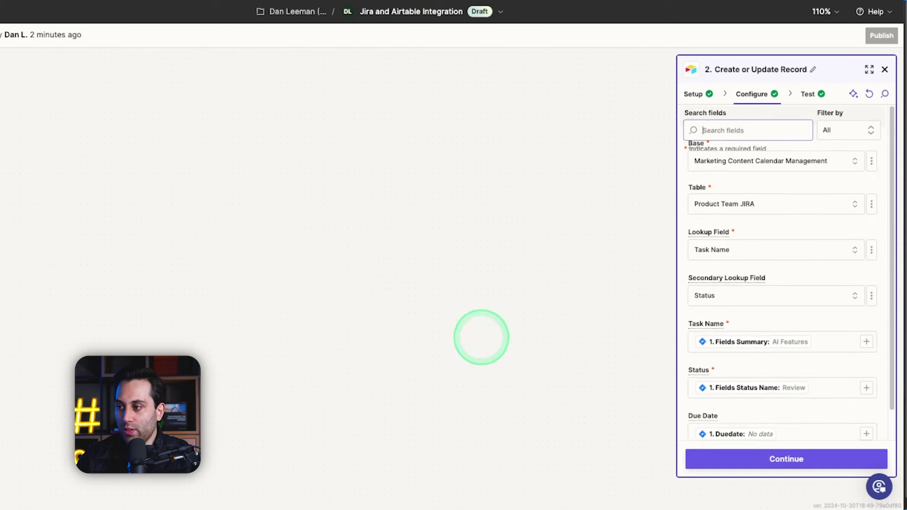
click(386, 324)
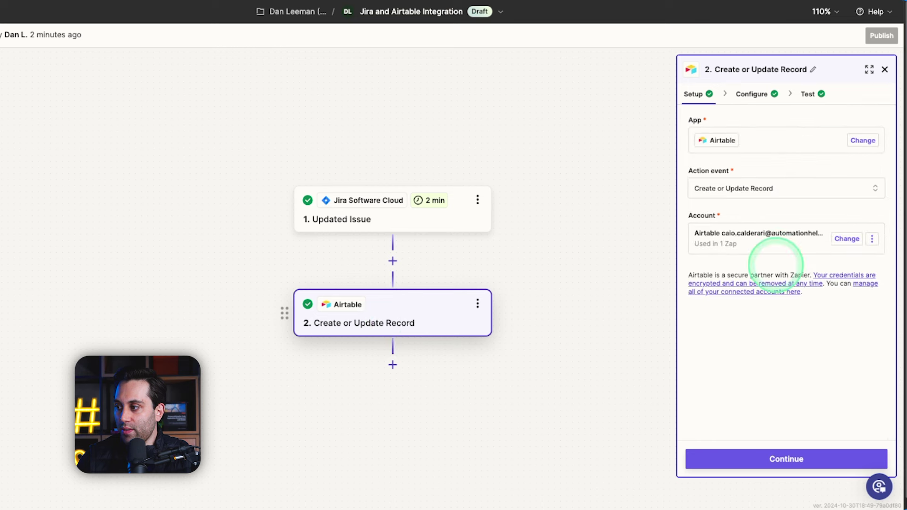
click(771, 453)
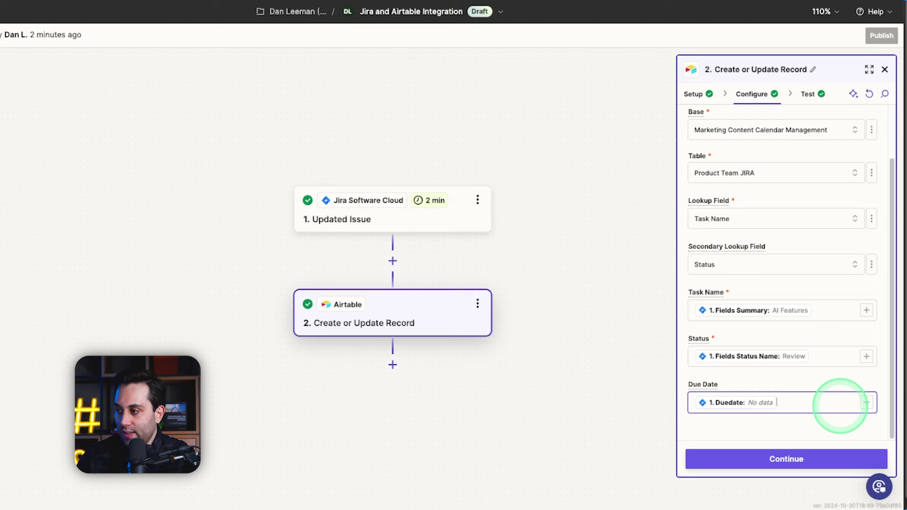
key(BackSpace)
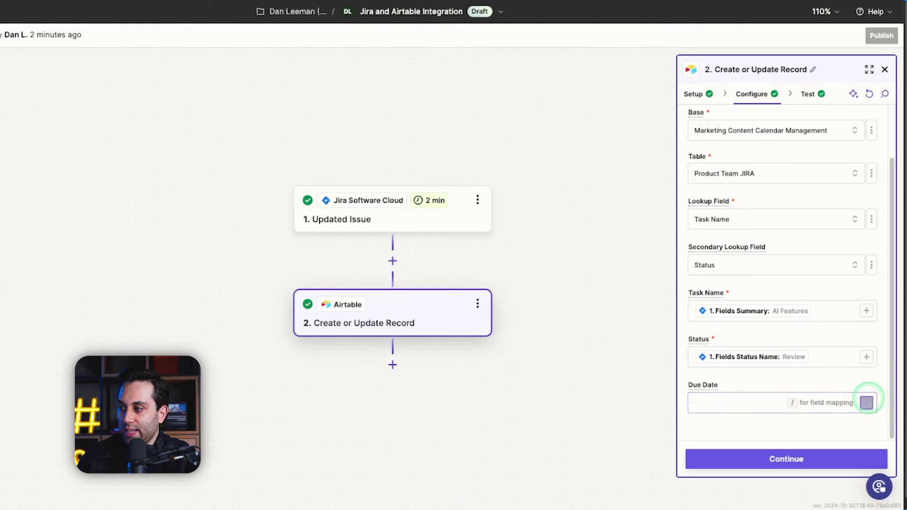
click(866, 403)
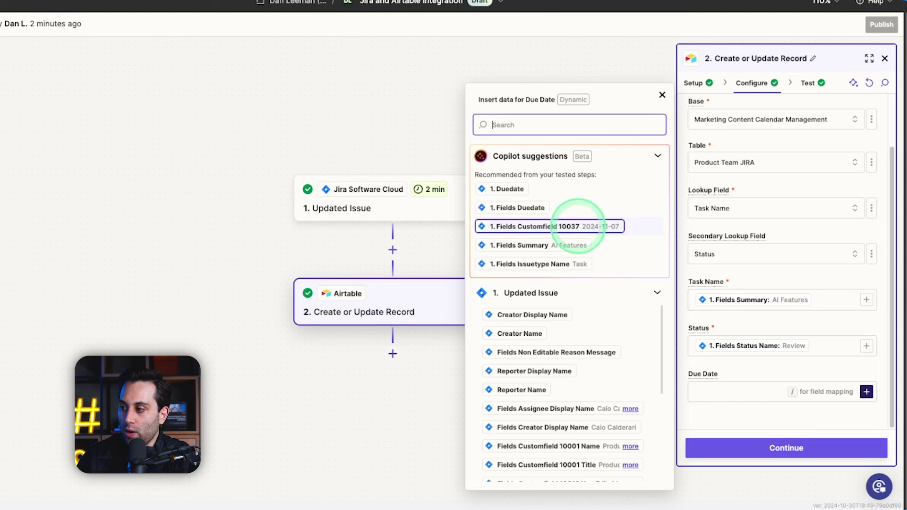
click(577, 226)
click(790, 446)
click(815, 446)
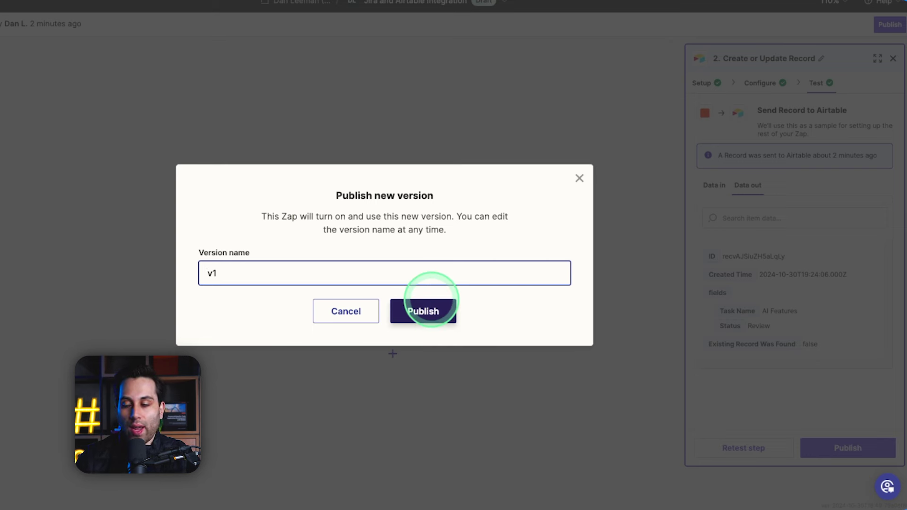
click(429, 305)
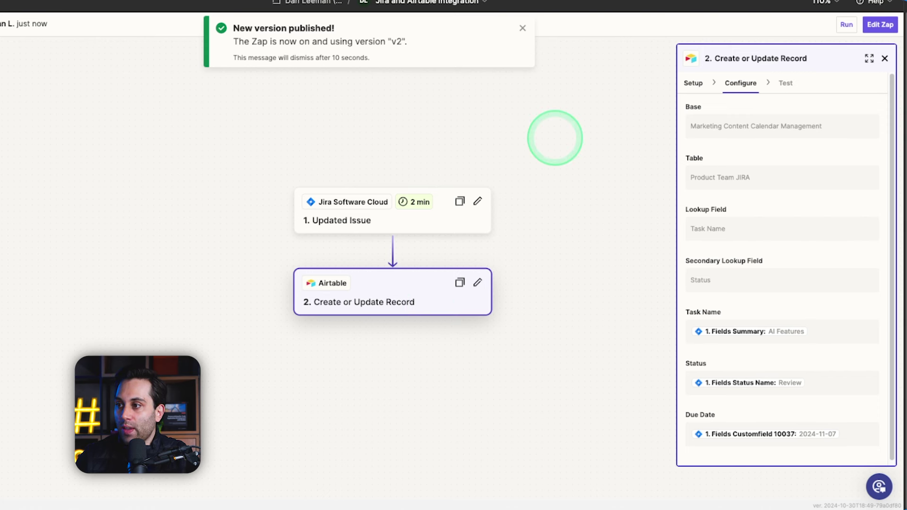
Dismiss the publish notice and permanently delete the TechFest 2023 issue (KAN-7)
click(522, 28)
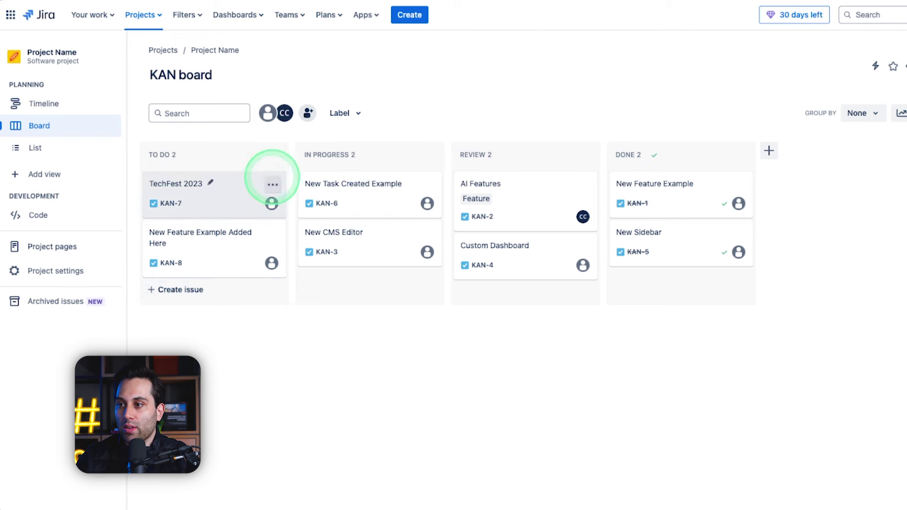
click(272, 184)
click(231, 346)
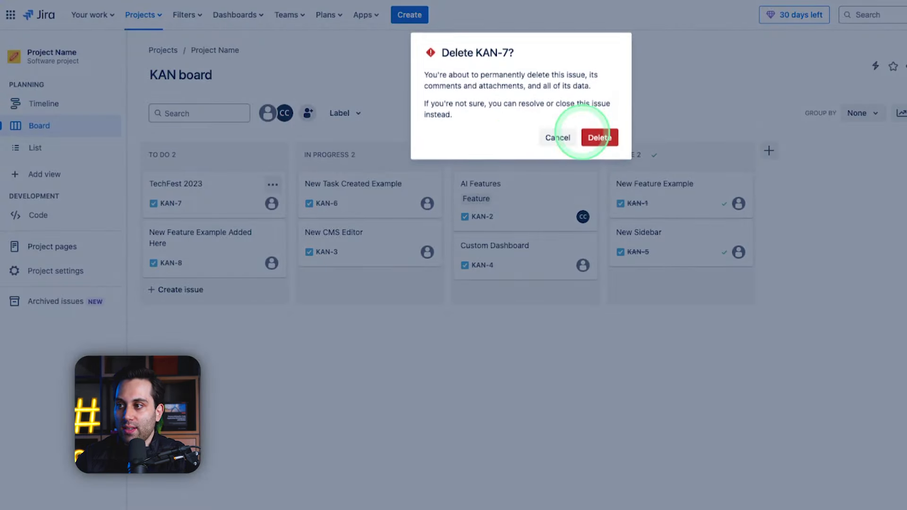
click(604, 136)
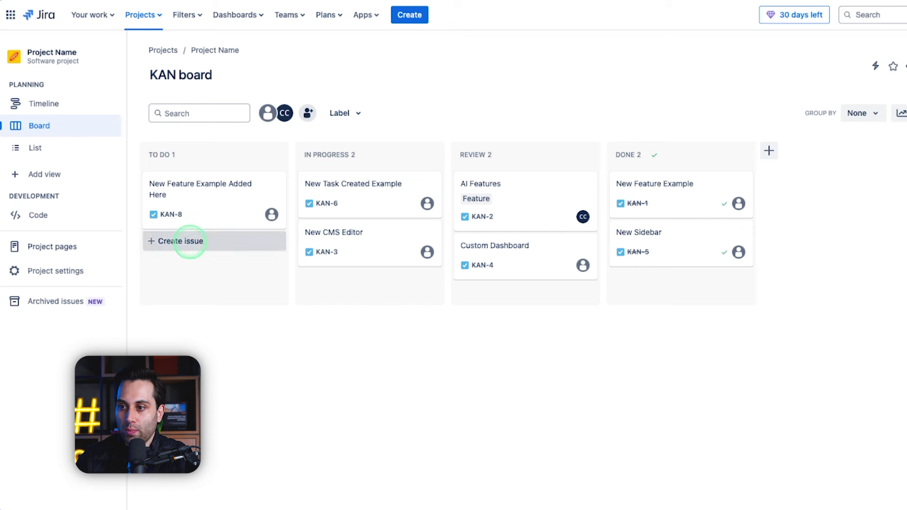
Add an 'Example Issues' task to To Do and move AI Features from Review into Done
click(187, 240)
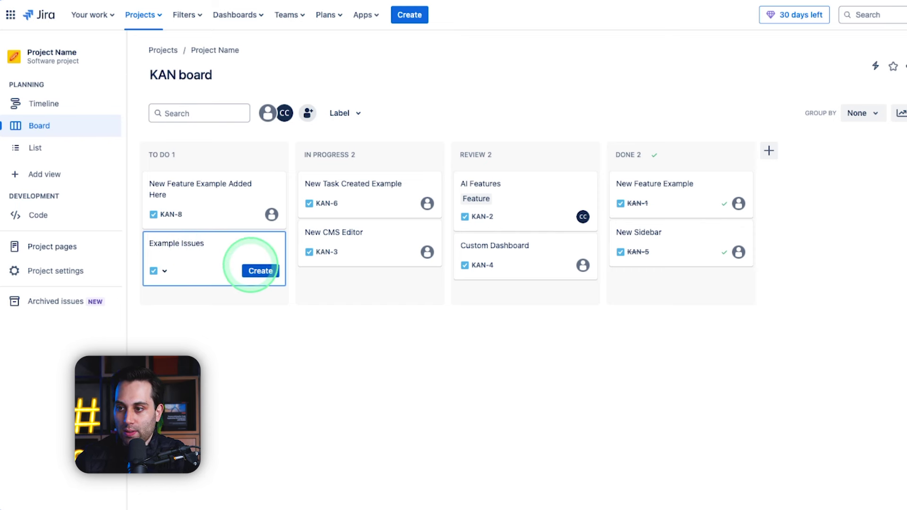
click(255, 271)
drag(520, 195, 628, 97)
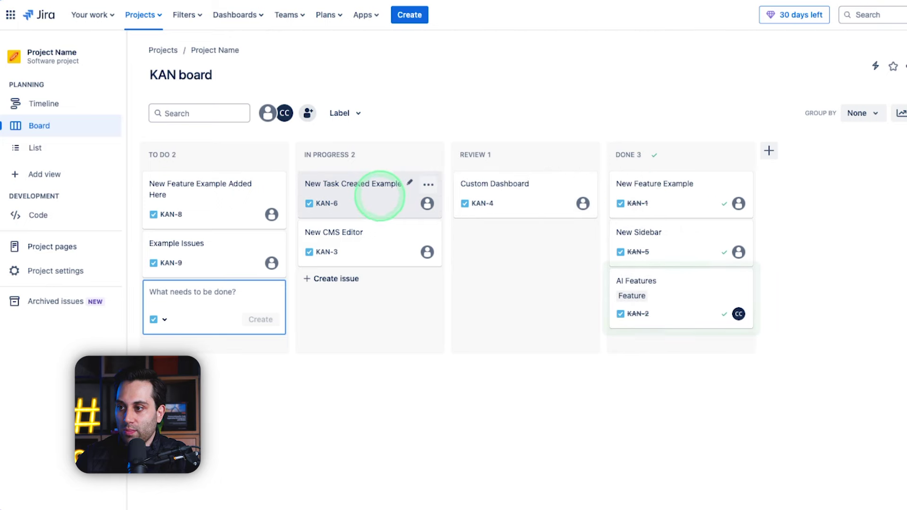
click(378, 192)
Check the KAN-8 and New CMS Editor issues, confirming KAN-8 is In Progress, due Nov 09, 2024
click(395, 404)
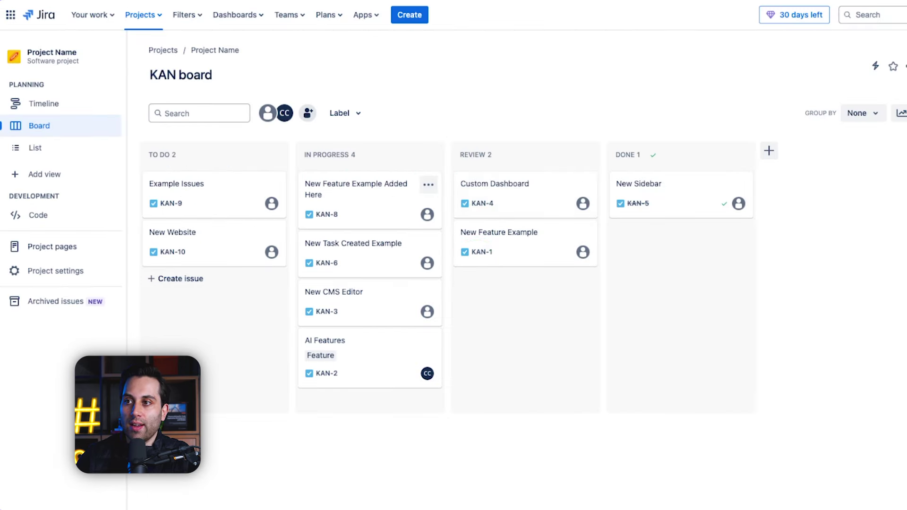
click(356, 196)
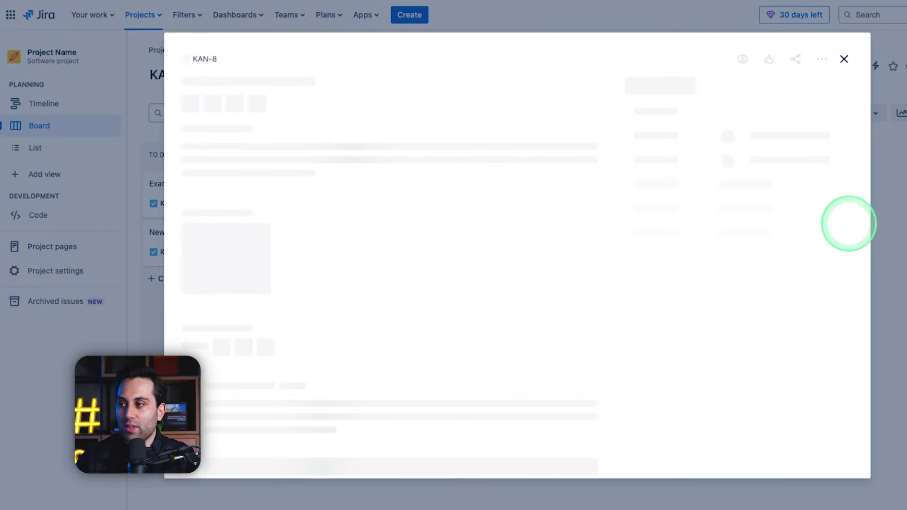
key(Escape)
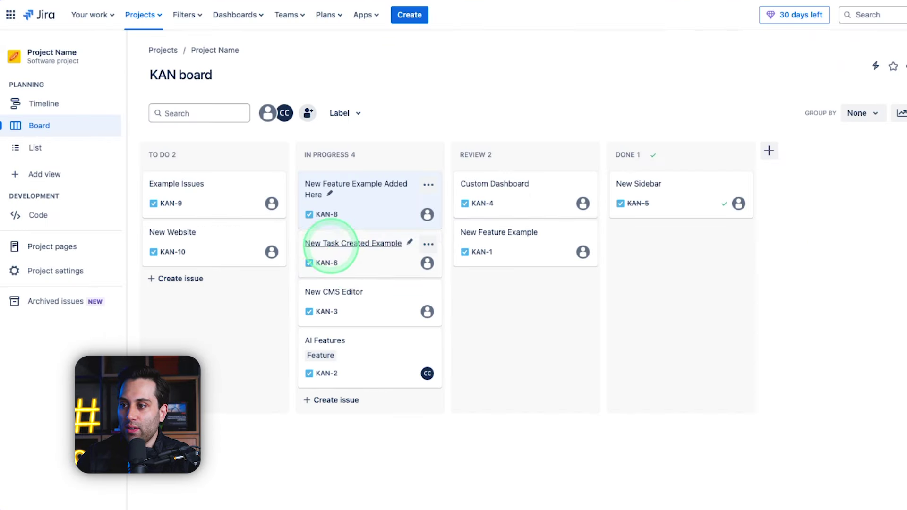
click(376, 295)
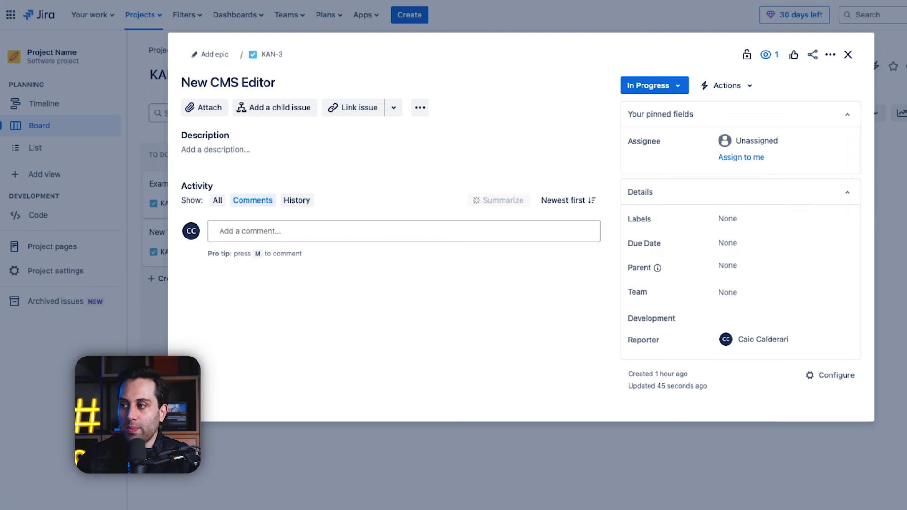
key(Escape)
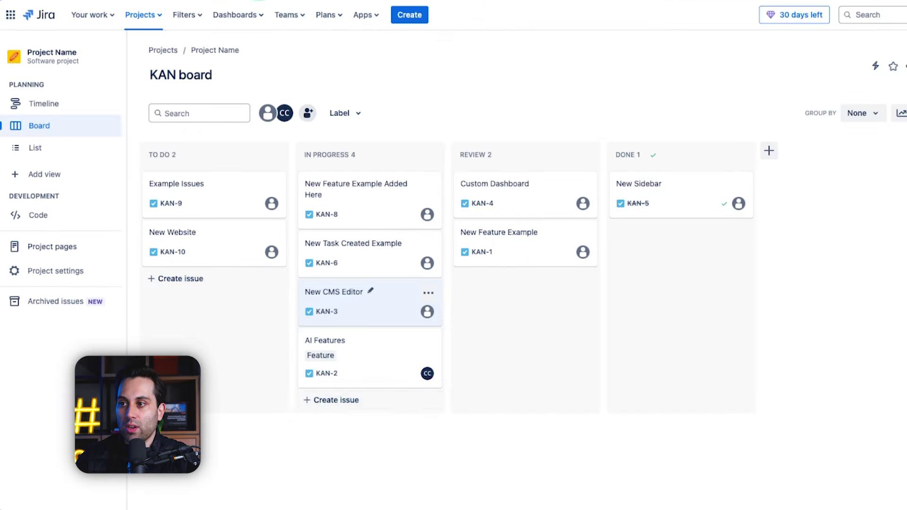
click(364, 193)
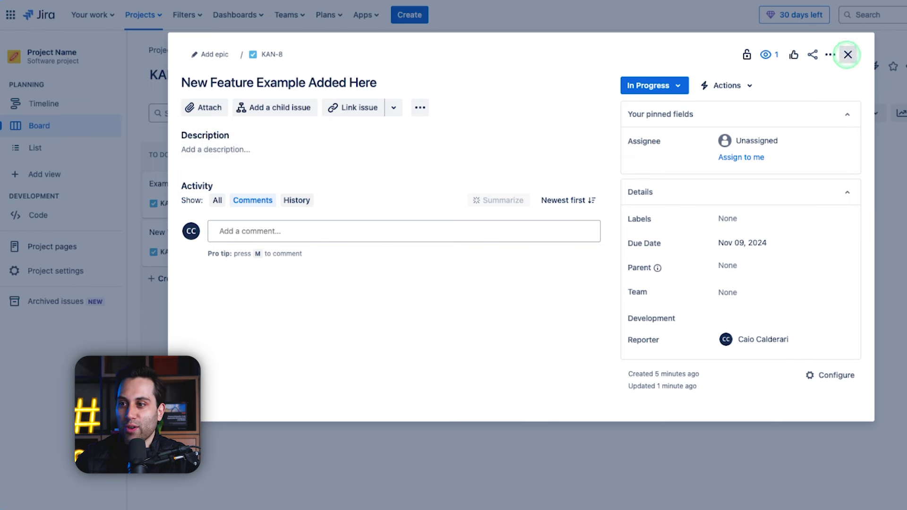
click(847, 55)
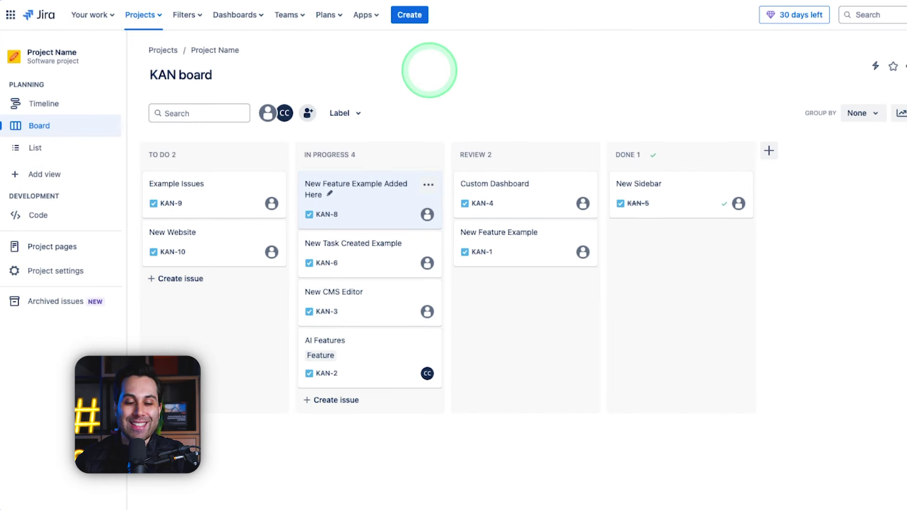